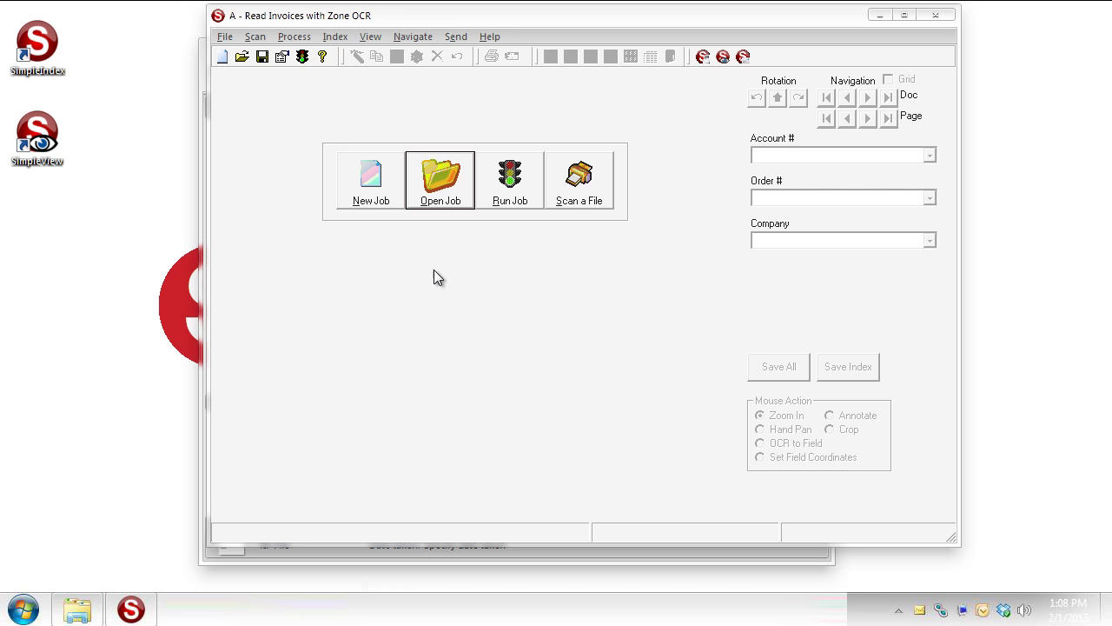
# Inspect the Account #, Order # and Company index fields, then bring up the Input folder with the sample invoice.
pyautogui.click(282, 56)
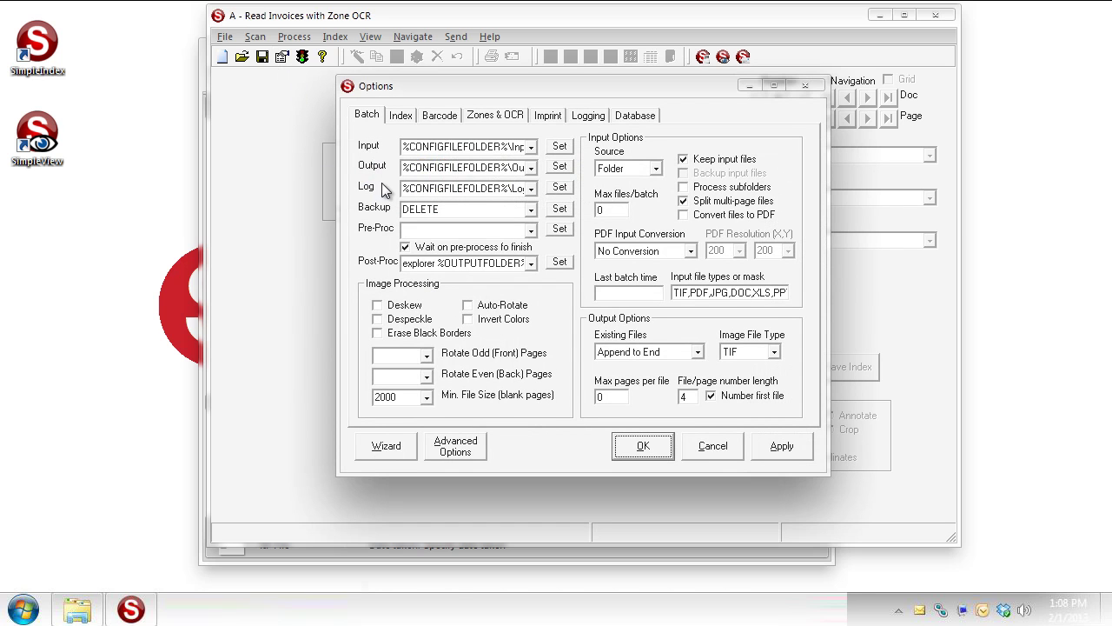
pyautogui.click(399, 117)
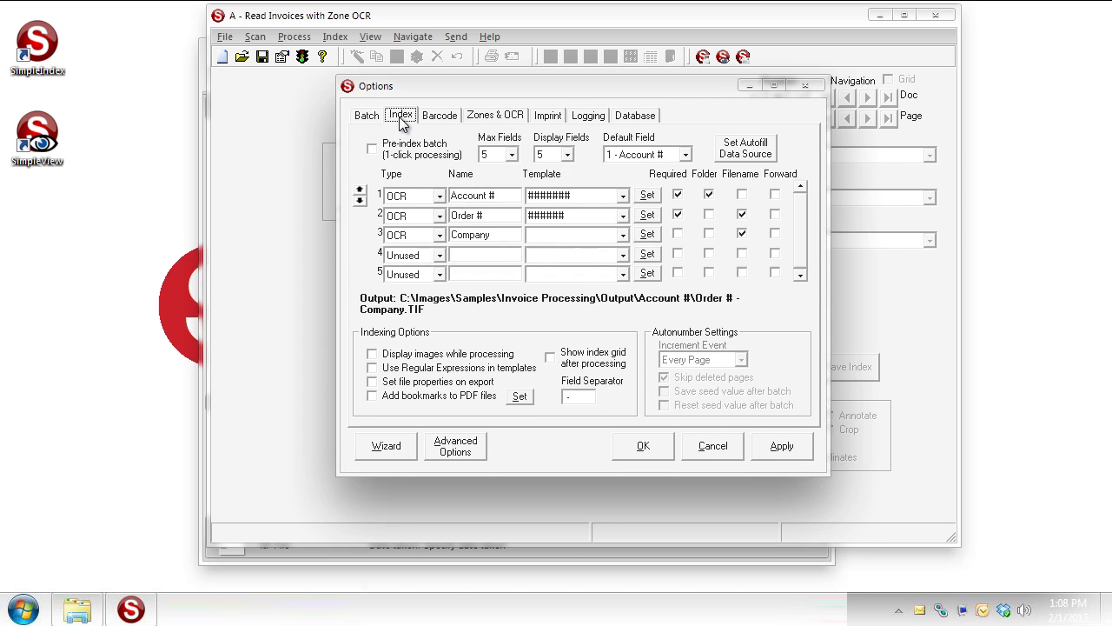
pyautogui.click(578, 217)
pyautogui.click(464, 551)
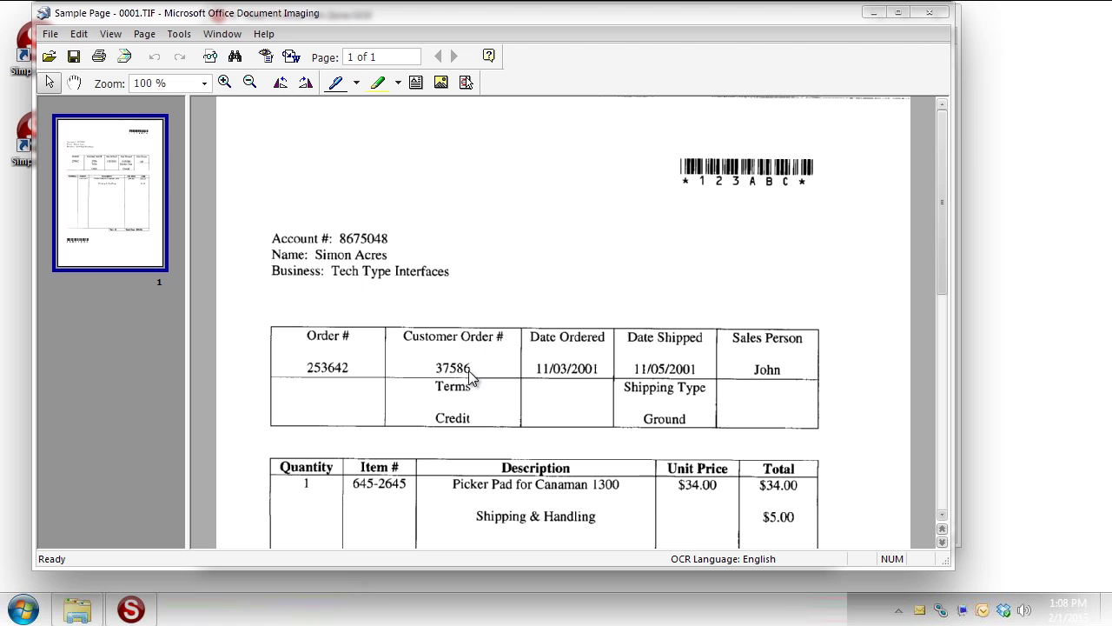
# Minimize the Sample Page - 0001.TIF viewer and return to the Read Invoices with Zone OCR job.
pyautogui.click(874, 13)
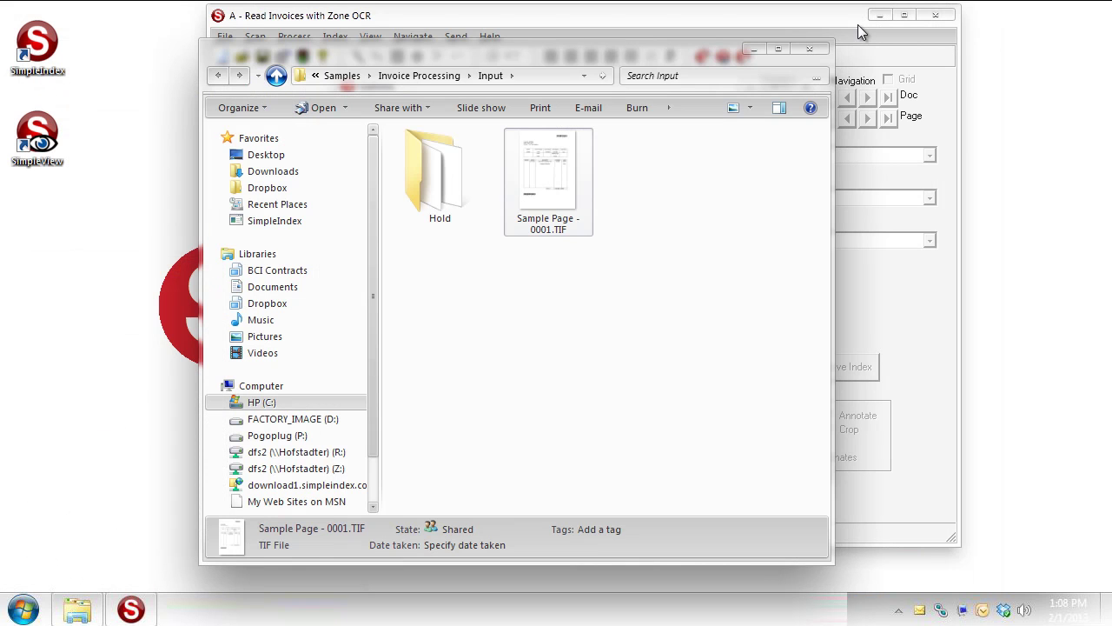
pyautogui.click(900, 279)
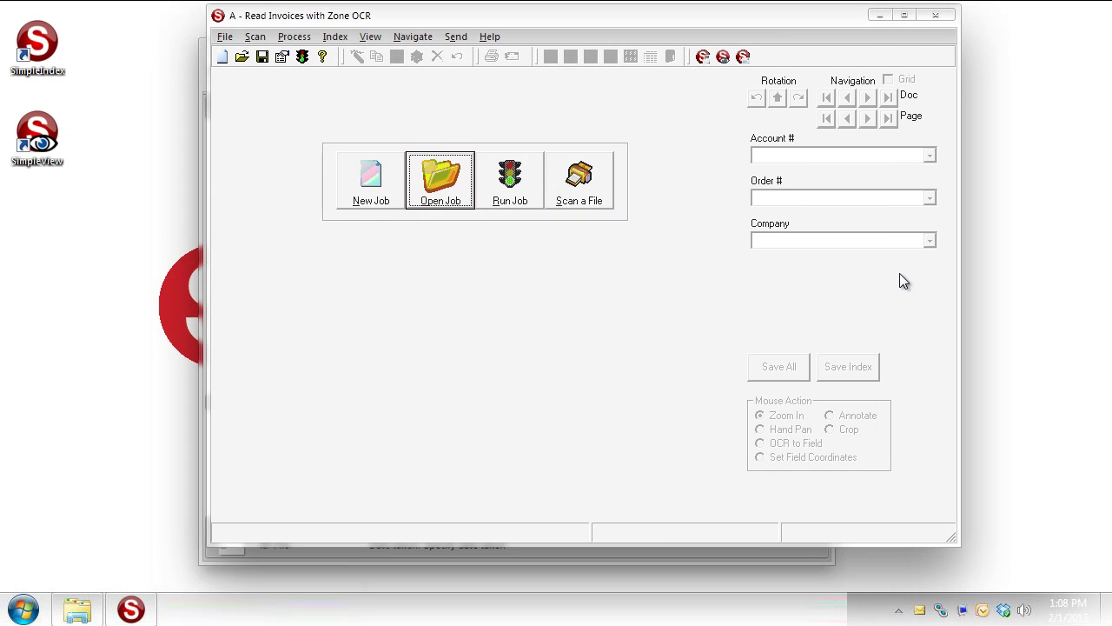
# Set the Order # template to ######|##### to accept six- or five-digit order numbers.
pyautogui.click(281, 57)
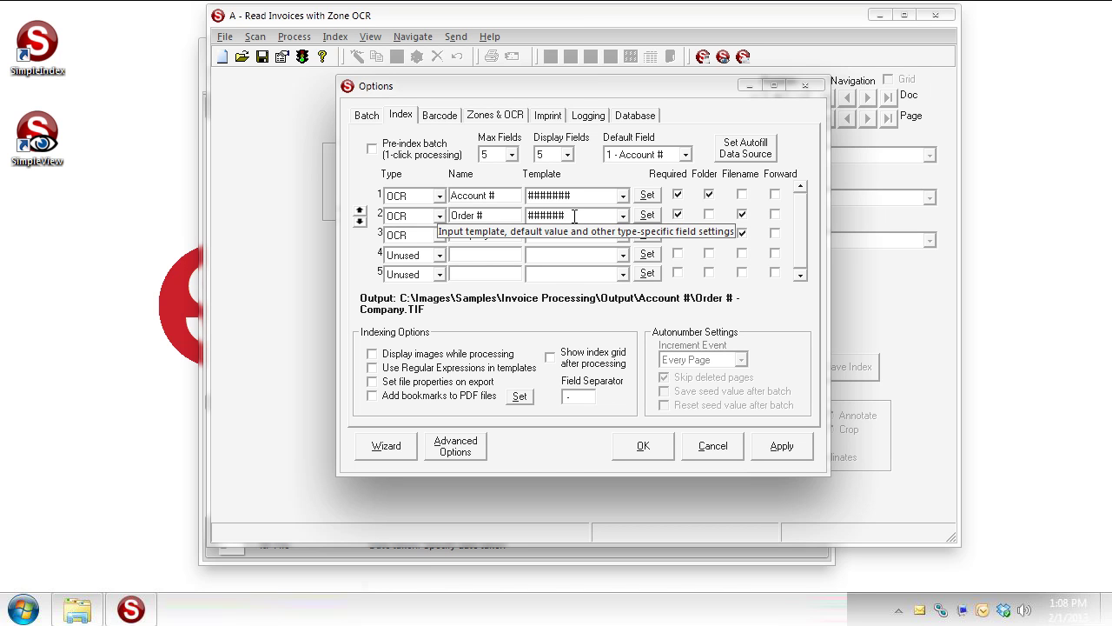
pyautogui.write('#')
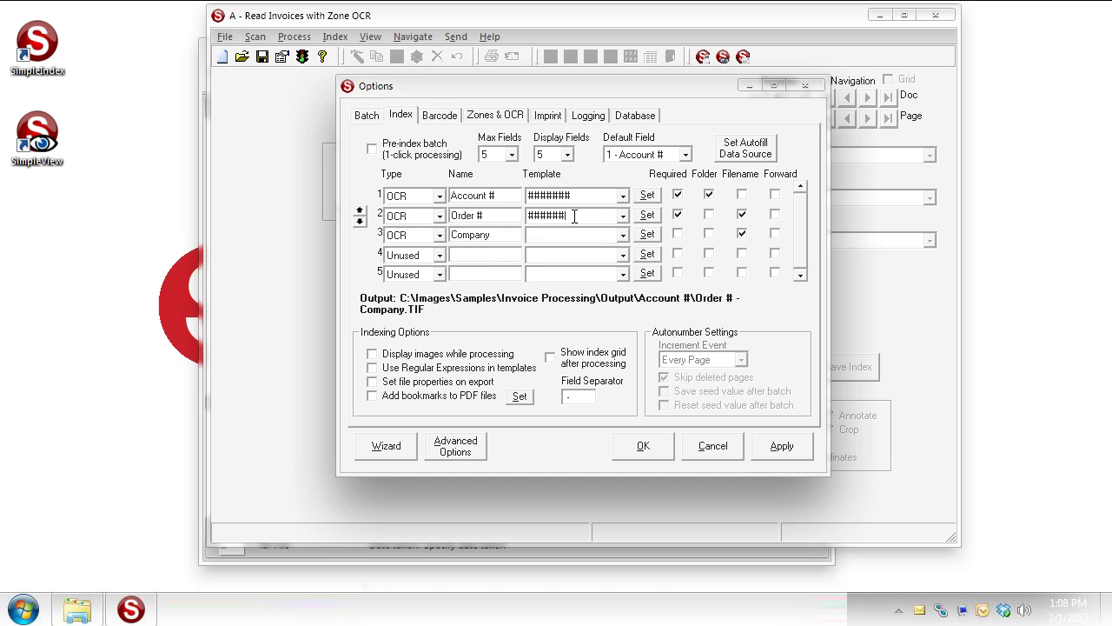
pyautogui.write('#####')
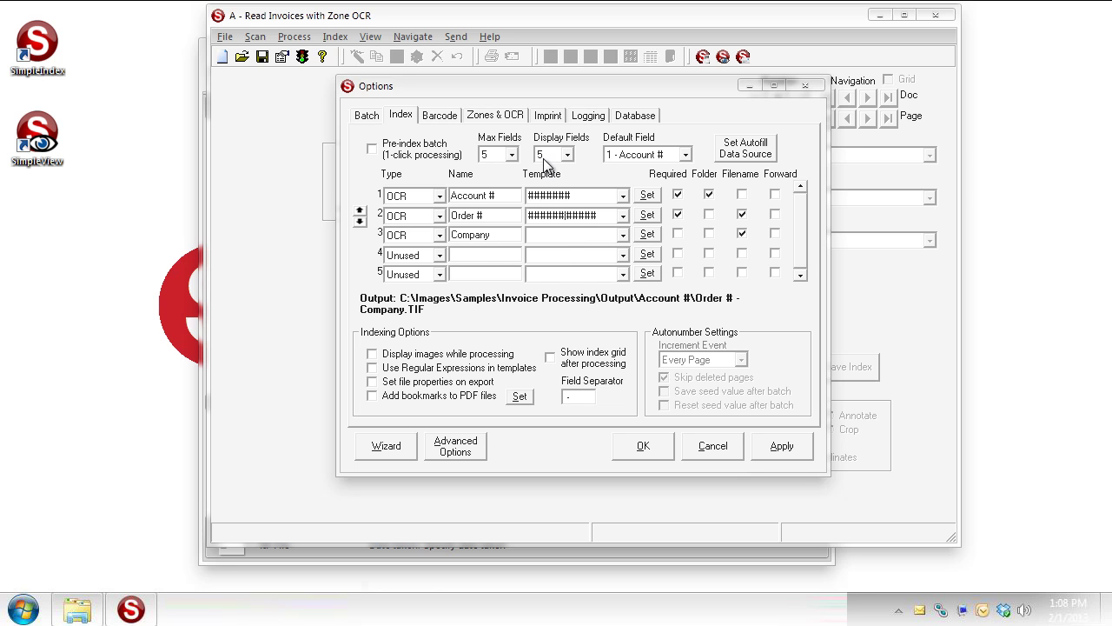
# Show the 3 - Company zone OCR settings and open its Companies.txt list file.
pyautogui.click(494, 118)
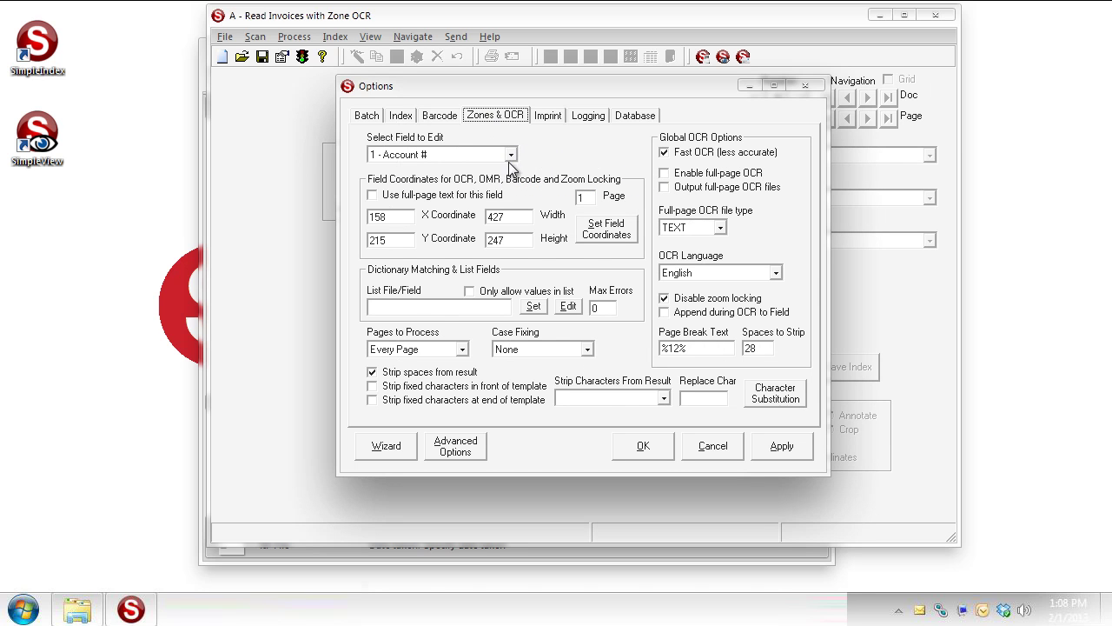
pyautogui.click(511, 155)
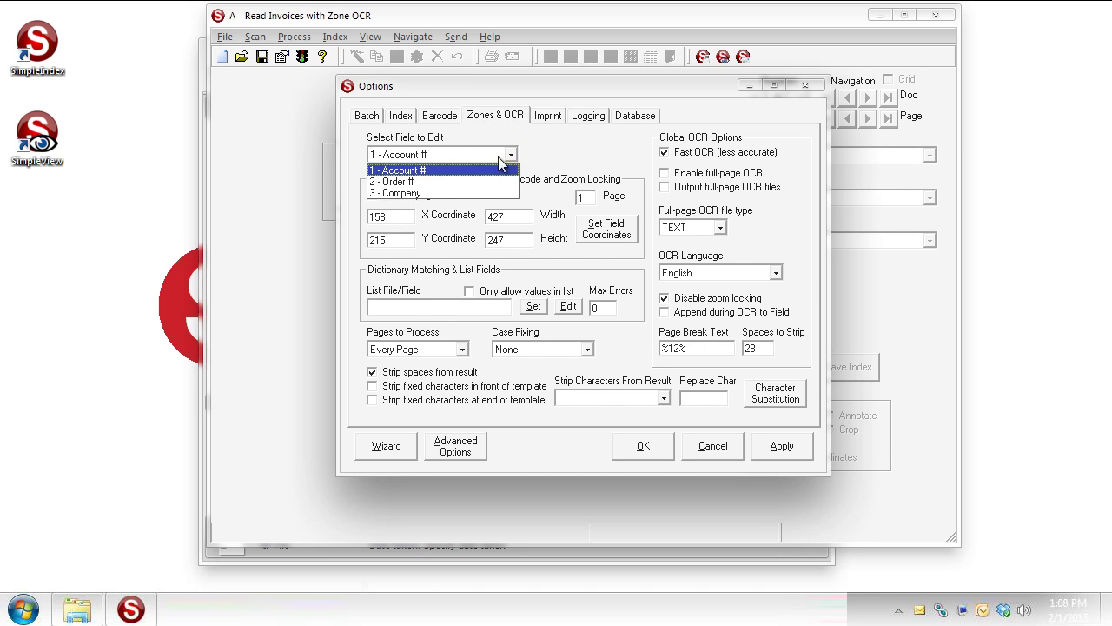
pyautogui.click(428, 192)
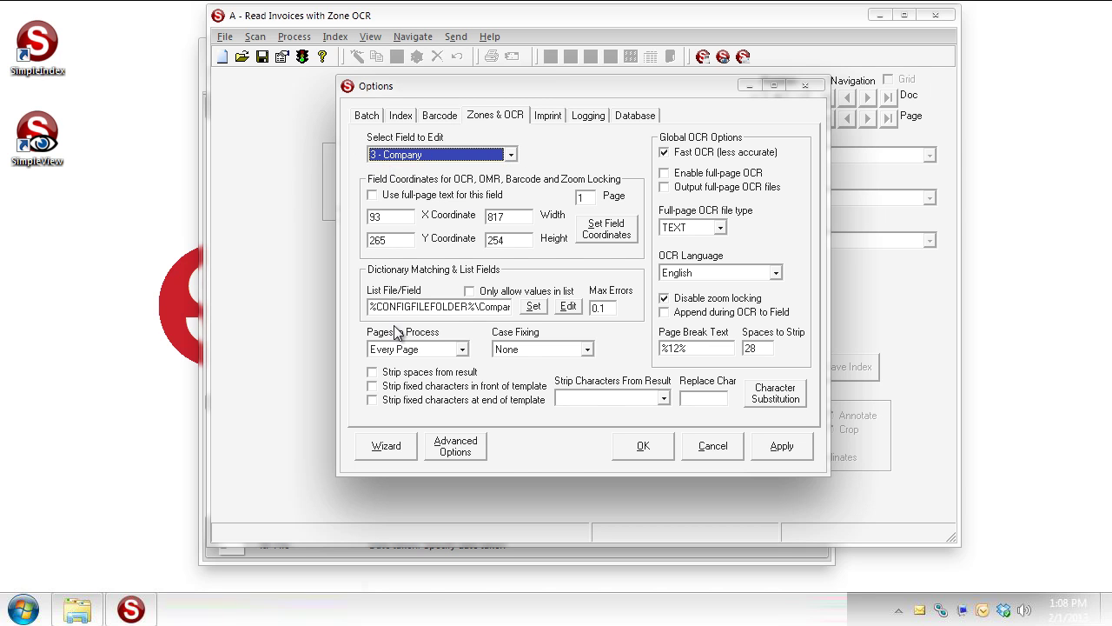
pyautogui.moveTo(371, 306); pyautogui.dragTo(492, 320)
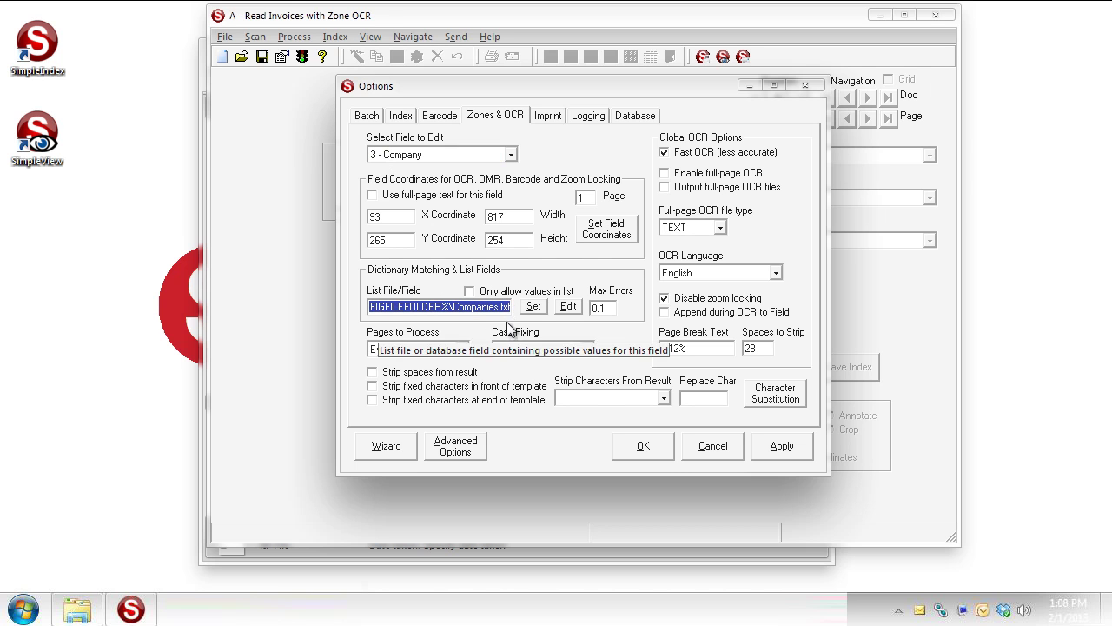
pyautogui.click(568, 307)
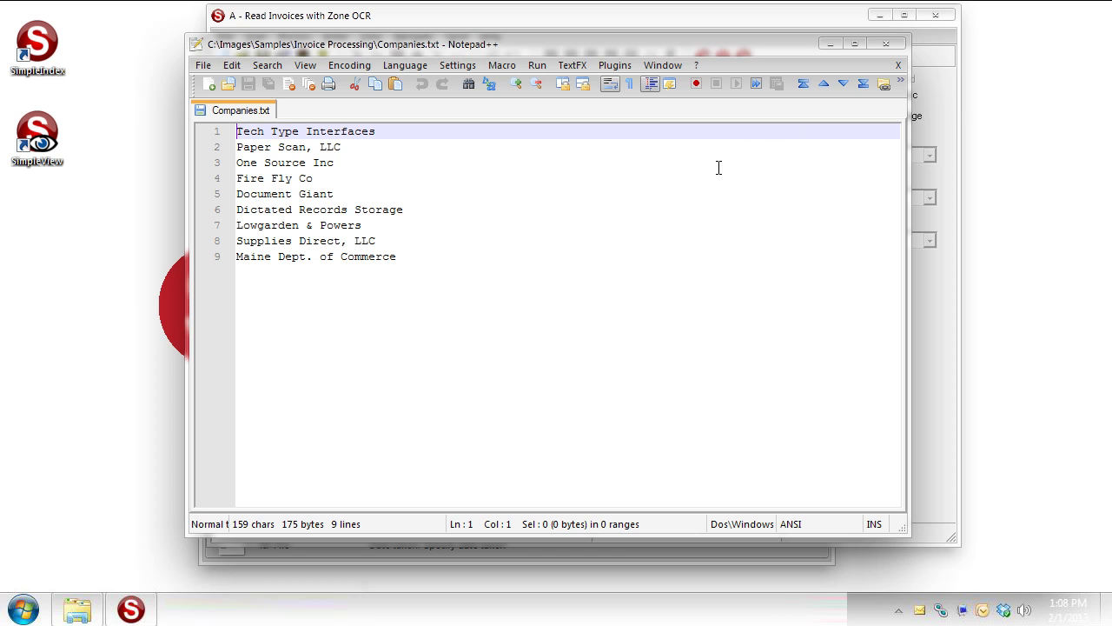
# Minimize Notepad++ after reviewing the nine company names in Companies.txt.
pyautogui.click(830, 45)
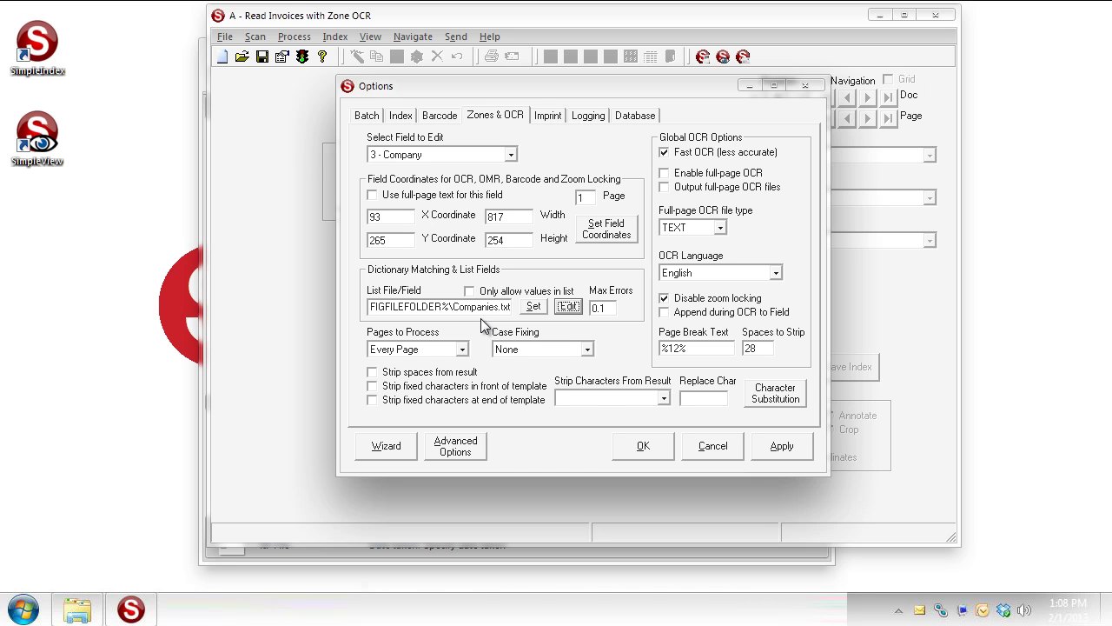
# Try changing the Company list path to Accounting\Companies, then paste back the %CONFIGFILEFOLDER% path.
pyautogui.click(639, 121)
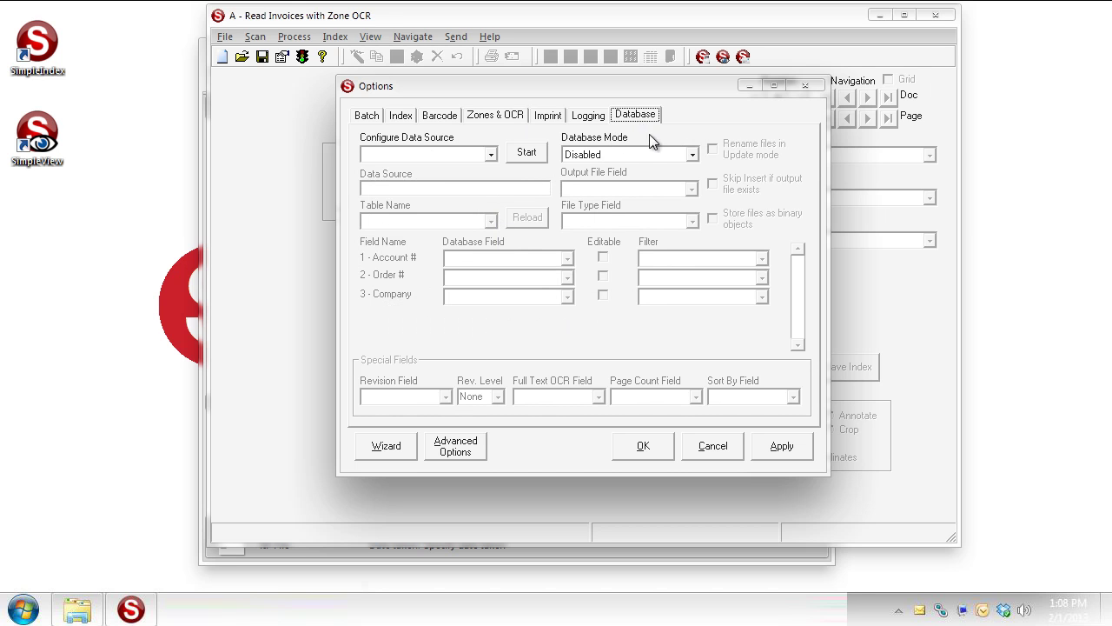
pyautogui.click(479, 116)
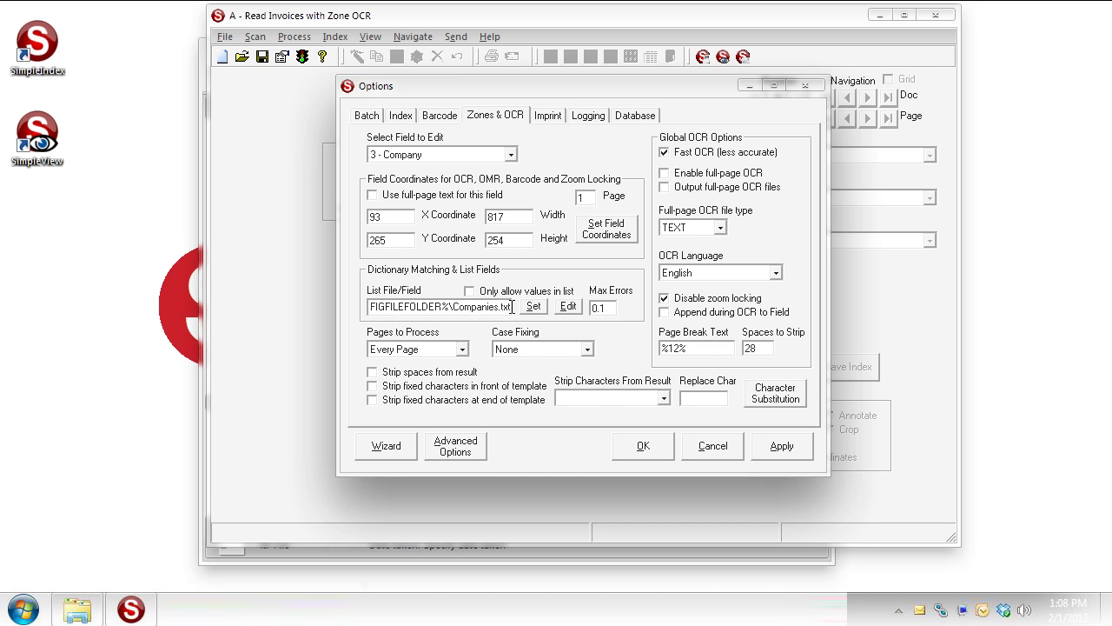
pyautogui.moveTo(513, 307); pyautogui.dragTo(501, 310)
pyautogui.press('Delete')
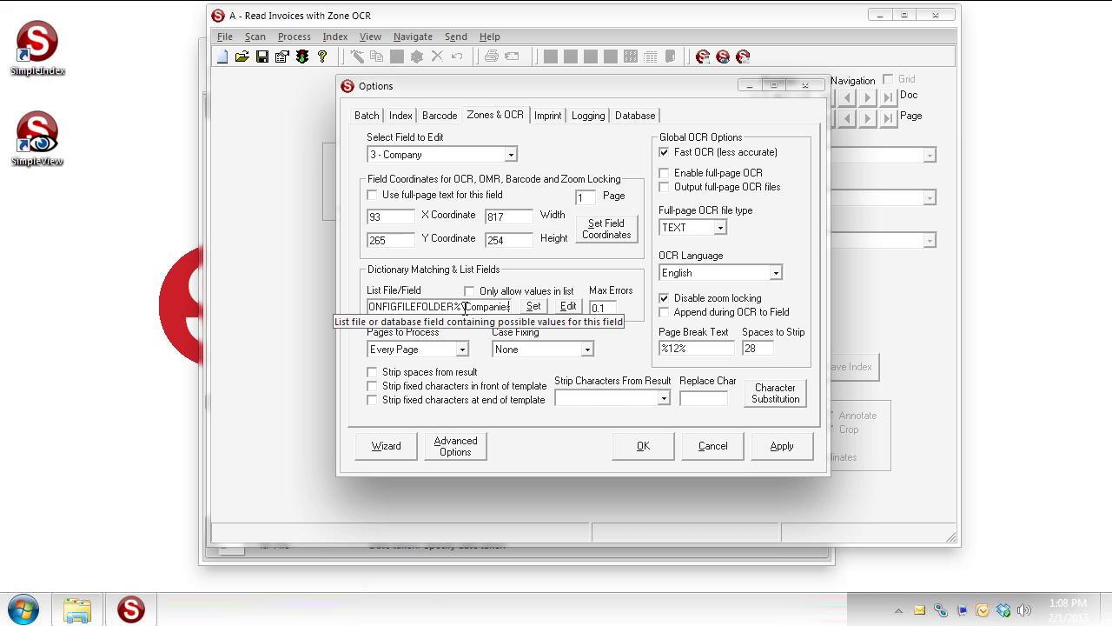
pyautogui.moveTo(460, 308); pyautogui.dragTo(316, 310)
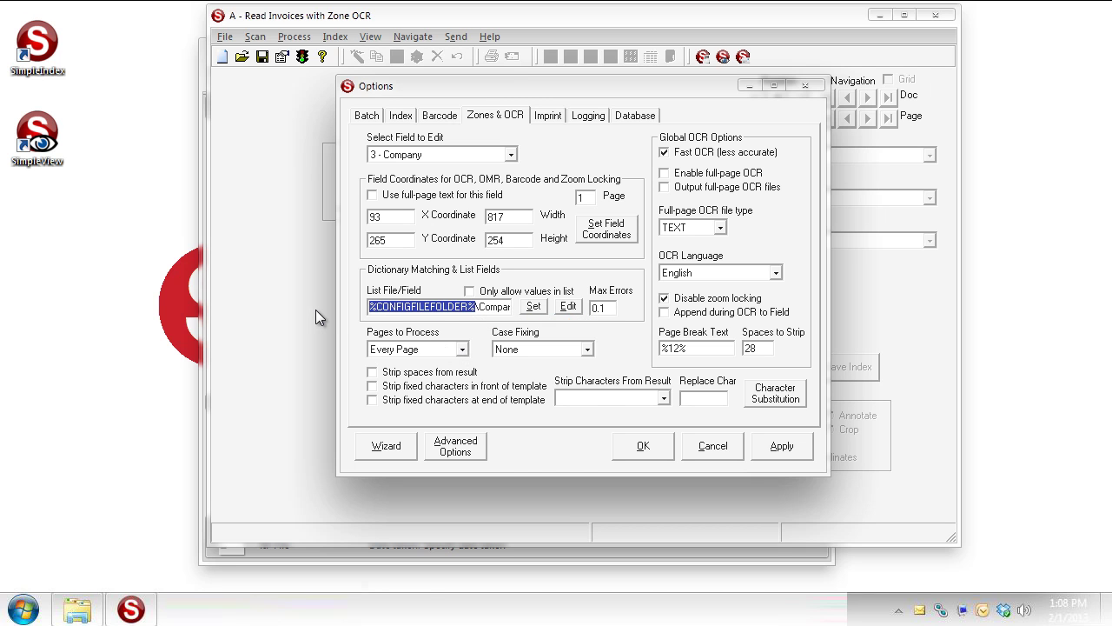
pyautogui.write('Accounting\\Companies')
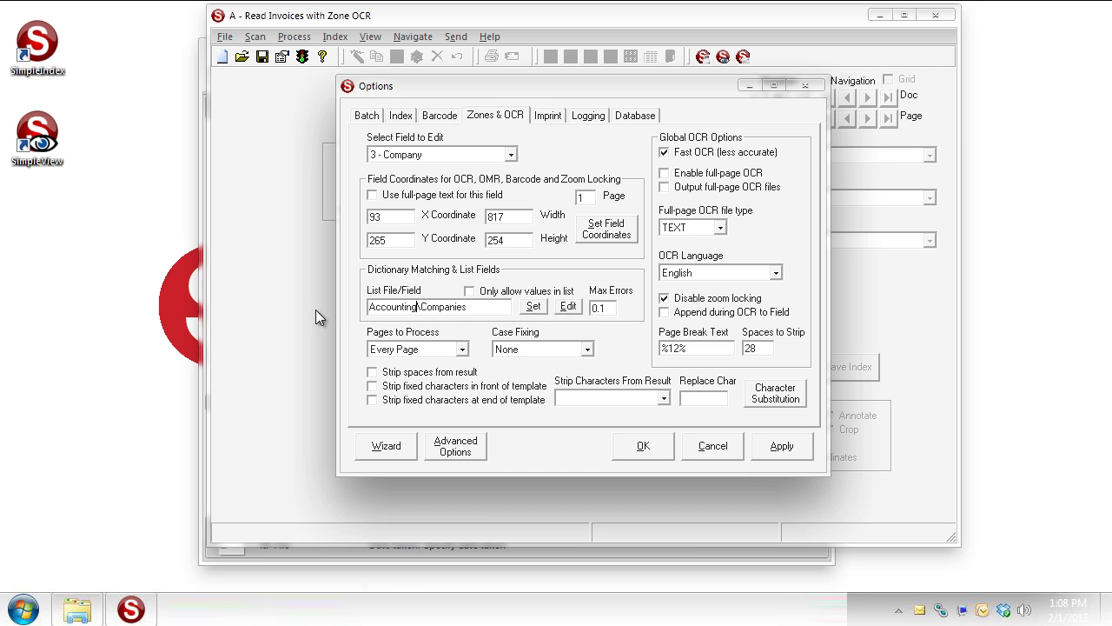
pyautogui.press('Delete')
pyautogui.moveTo(470, 306); pyautogui.dragTo(323, 302)
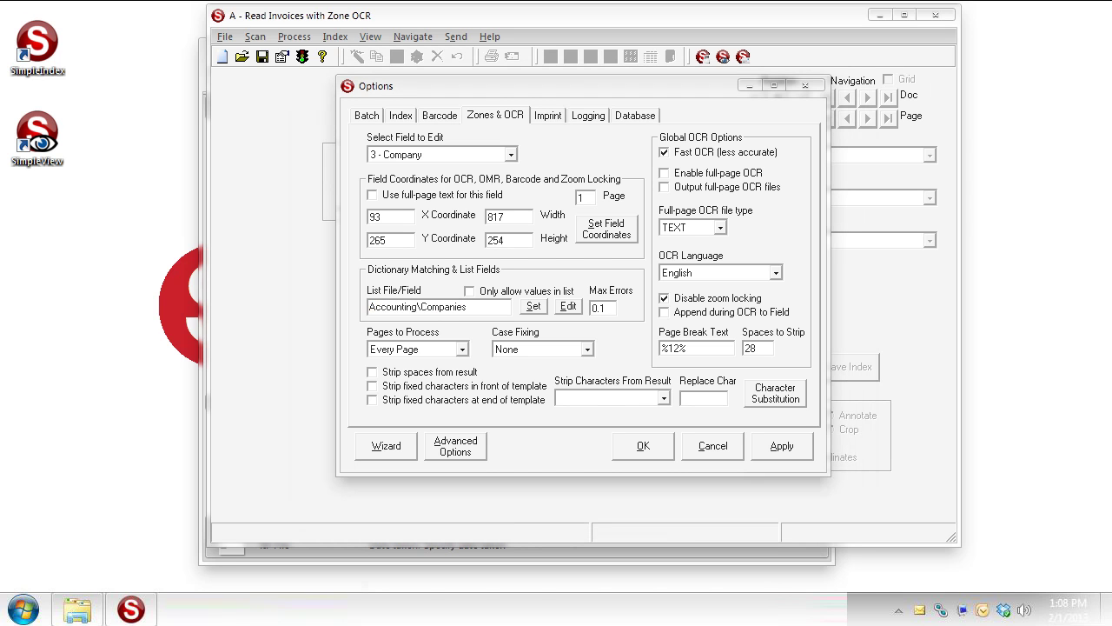
pyautogui.hotkey('ctrl', 'v')
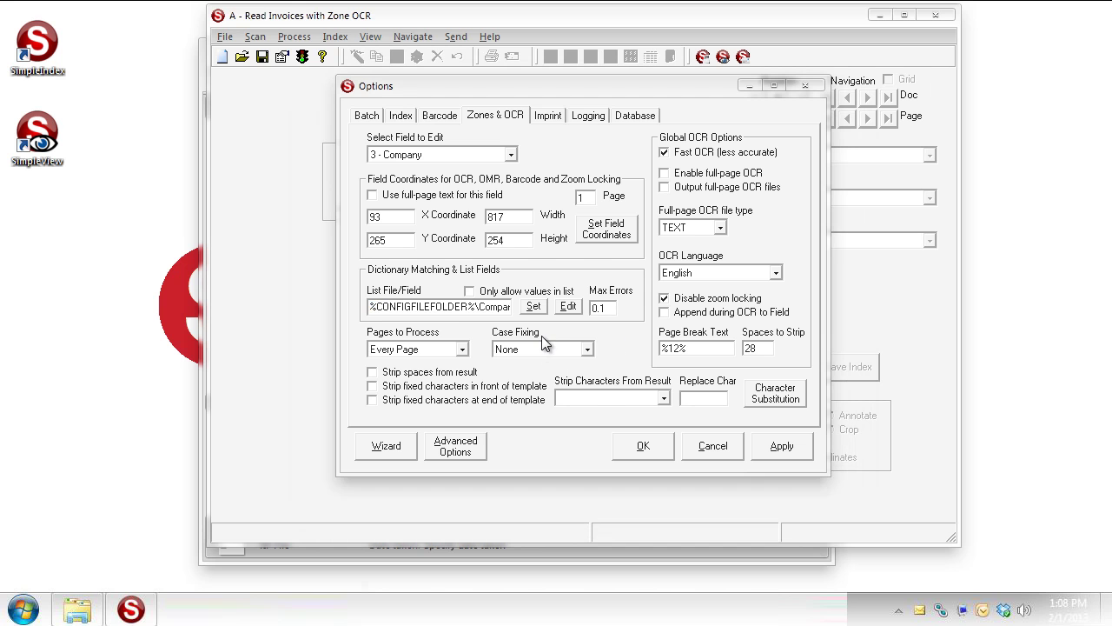
# Run the job and zoom into the invoice header showing 8675048, 253642 and Tech Type Interfaces.
pyautogui.click(647, 454)
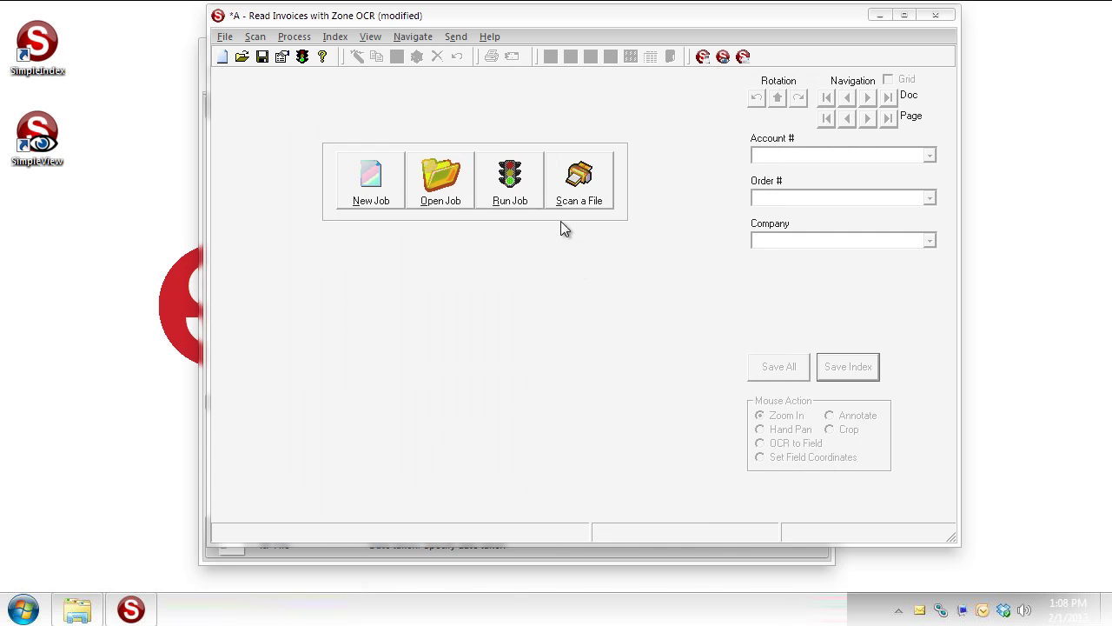
pyautogui.click(527, 194)
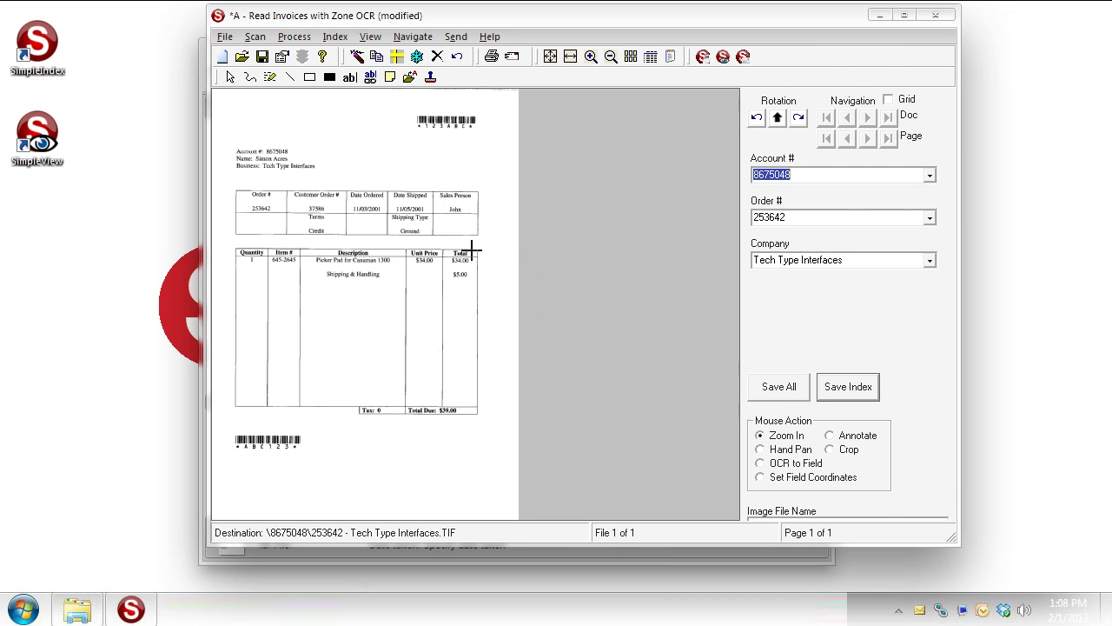
pyautogui.moveTo(231, 126); pyautogui.dragTo(439, 300)
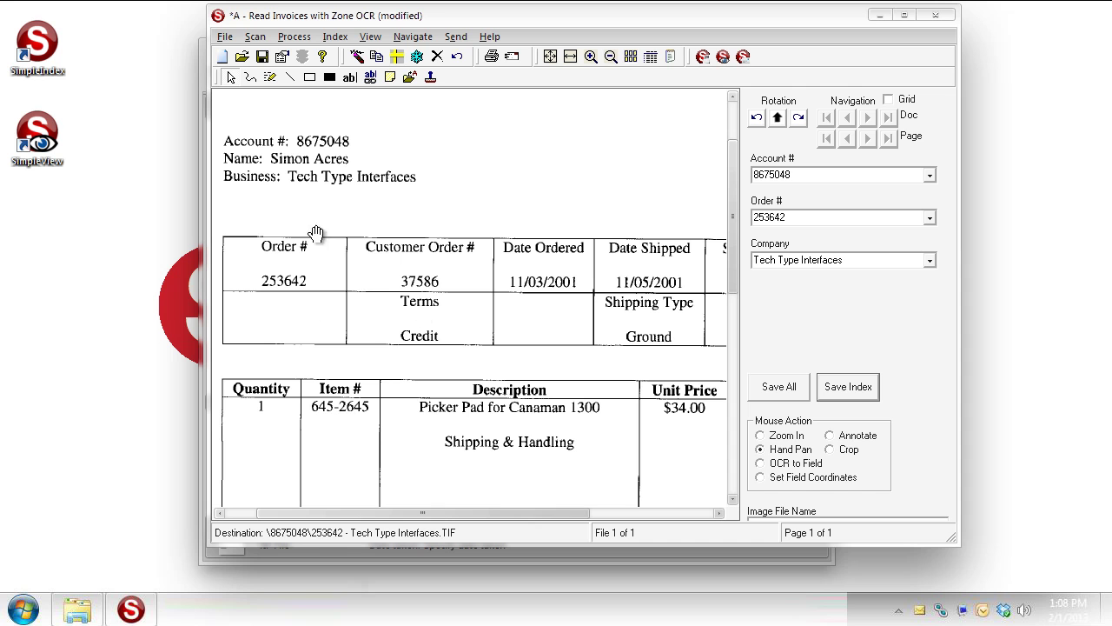
# Clear the processed batch and reopen the 3 - Company zone OCR settings.
pyautogui.press('Delete')
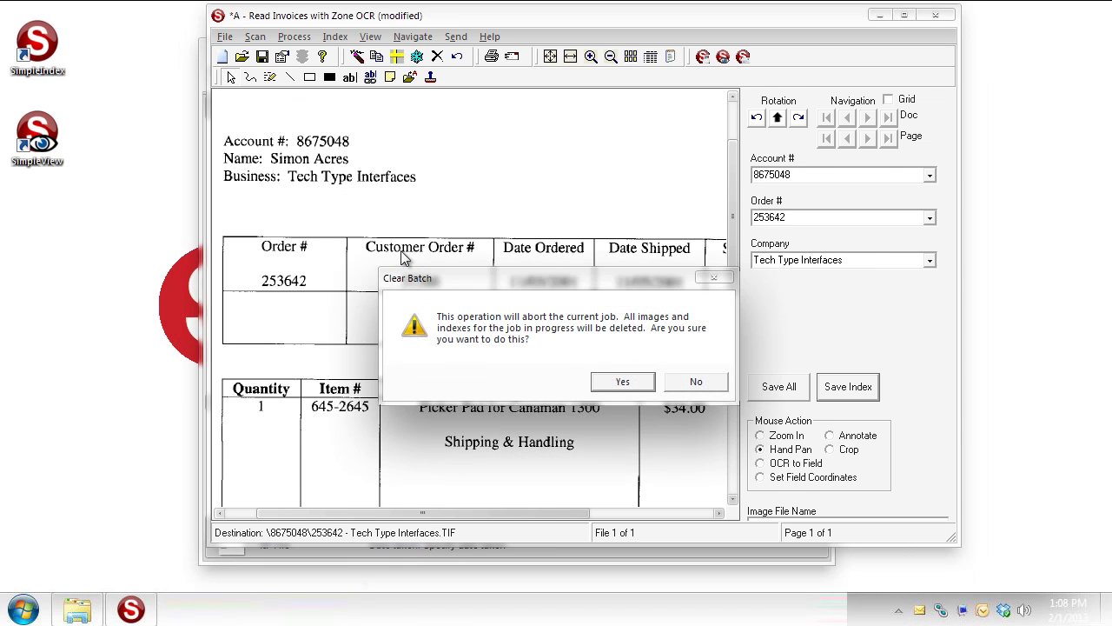
pyautogui.click(642, 380)
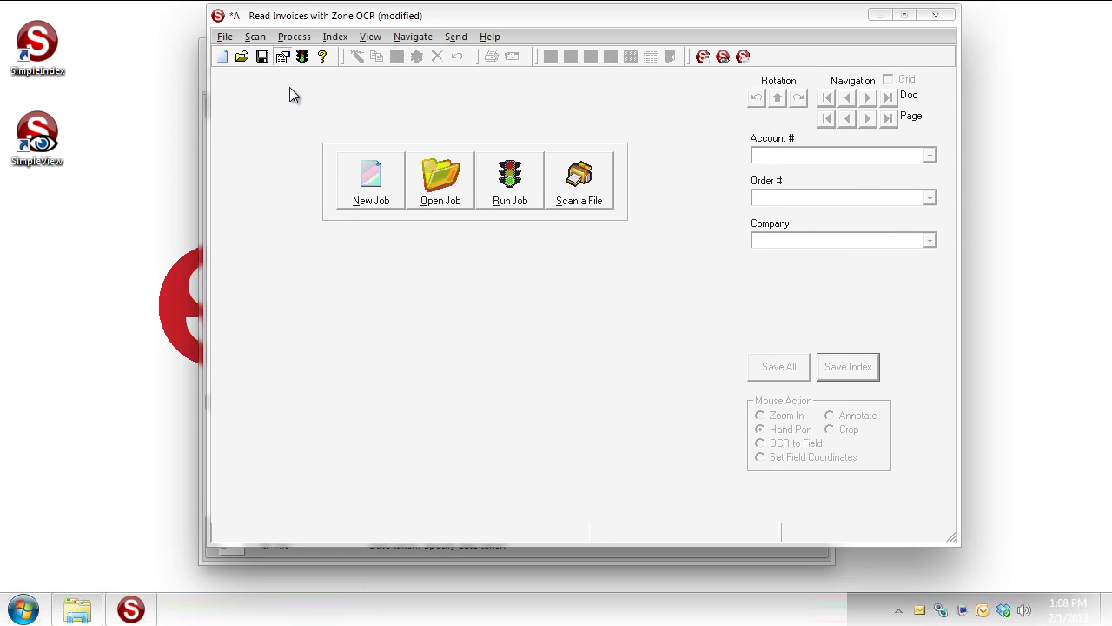
pyautogui.click(476, 117)
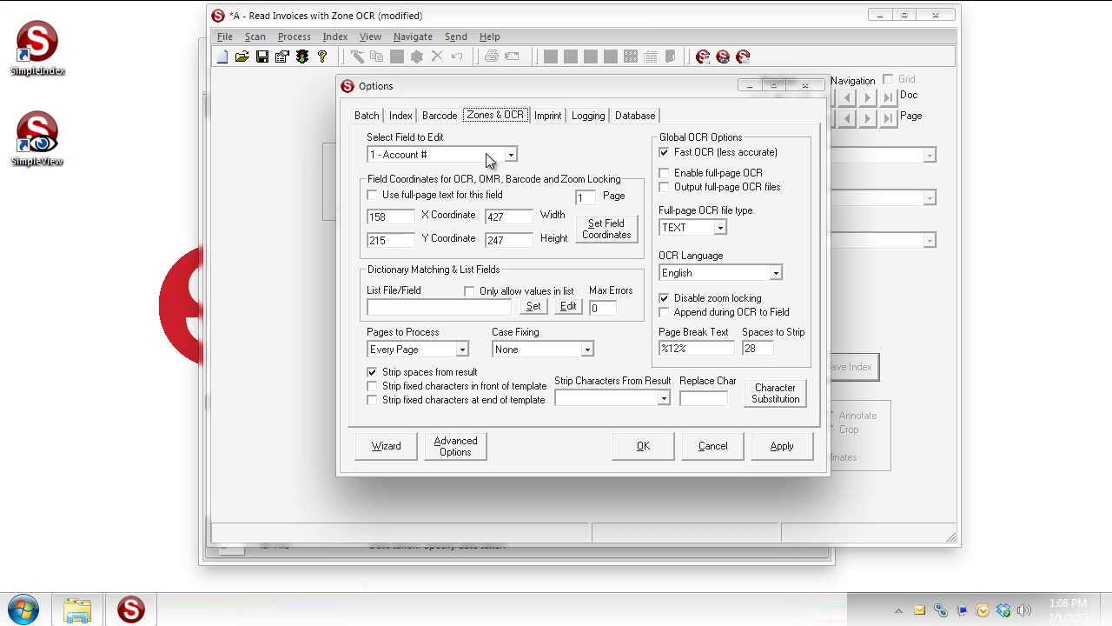
pyautogui.click(511, 157)
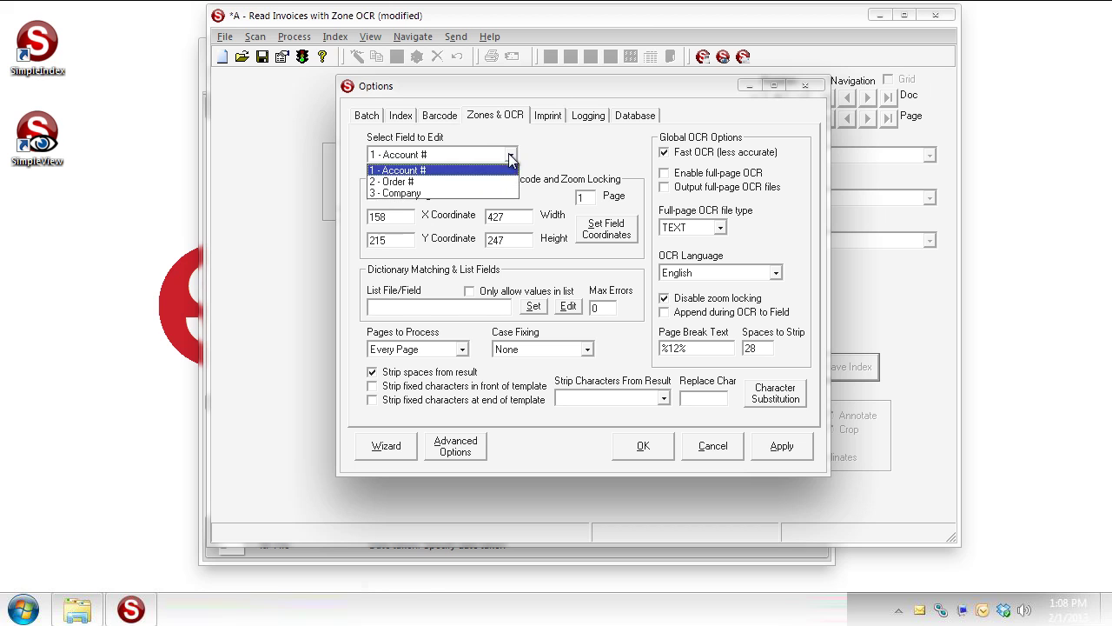
pyautogui.click(483, 190)
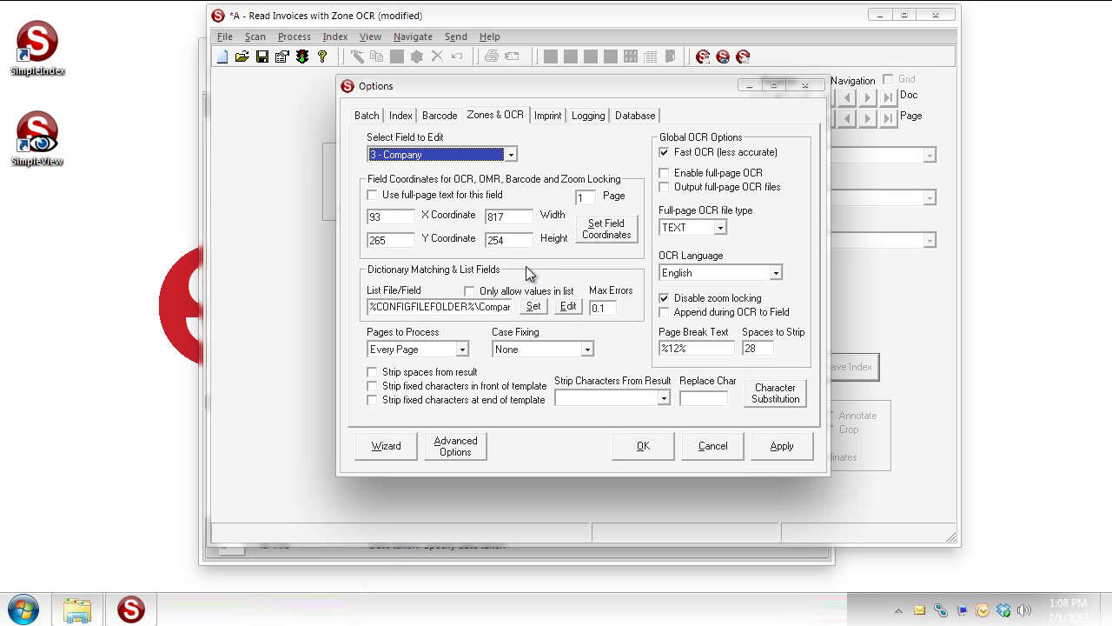
# Edit the first Companies.txt entry to TTI|Tech Type Interfaces|Tech TI and save it.
pyautogui.click(568, 308)
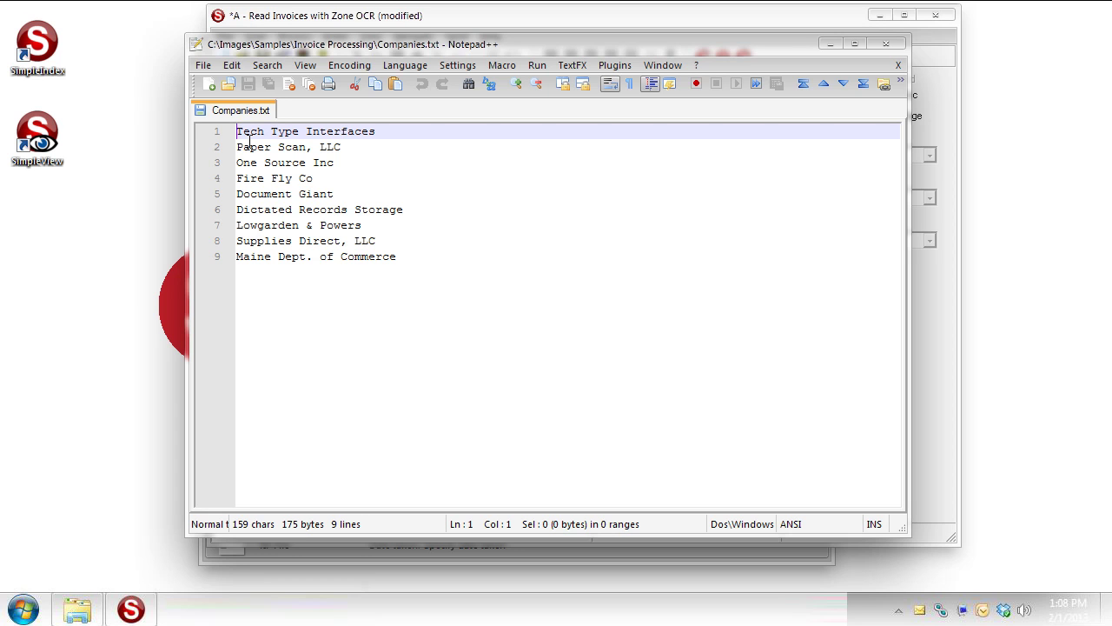
pyautogui.write('TTI|')
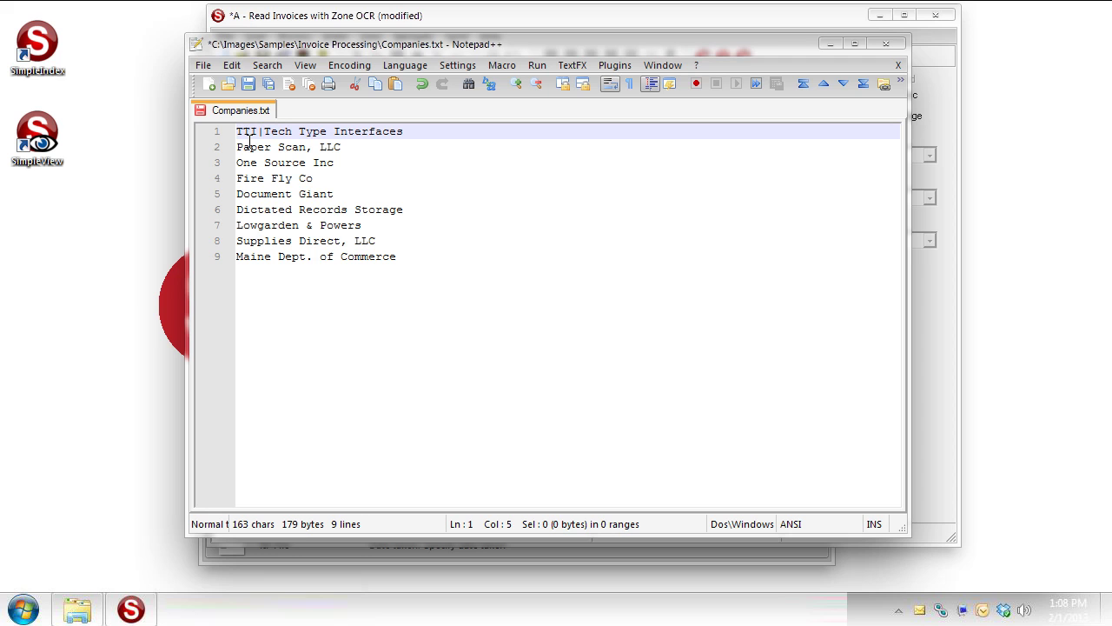
pyautogui.press('BackSpace')
pyautogui.write('|')
pyautogui.click(420, 133)
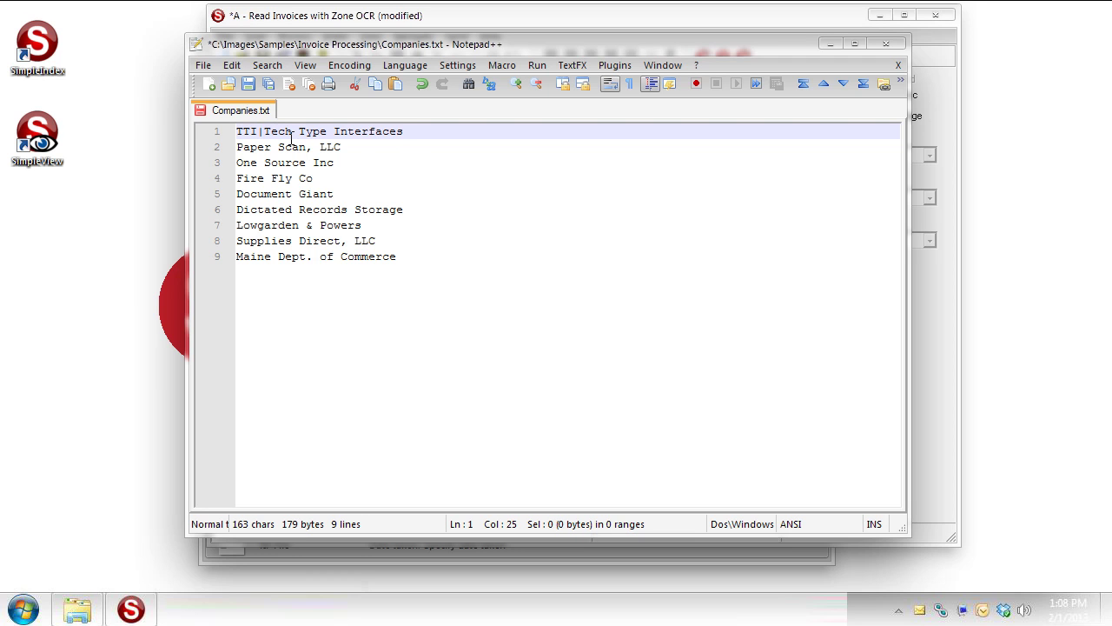
pyautogui.write('|Tech TI')
pyautogui.hotkey('ctrl', 's')
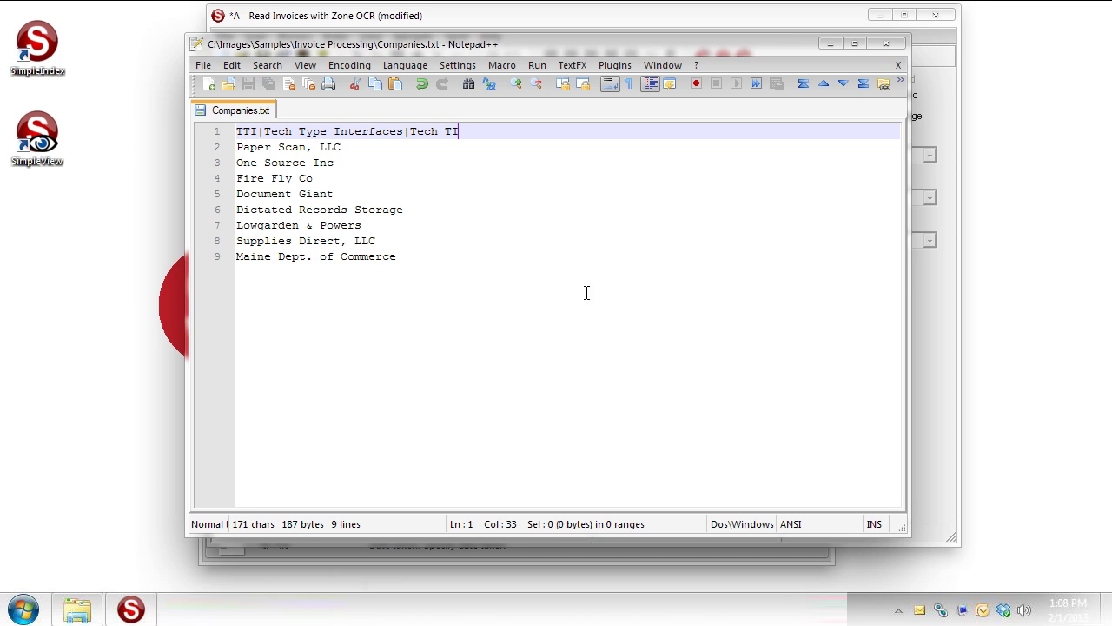
pyautogui.click(830, 45)
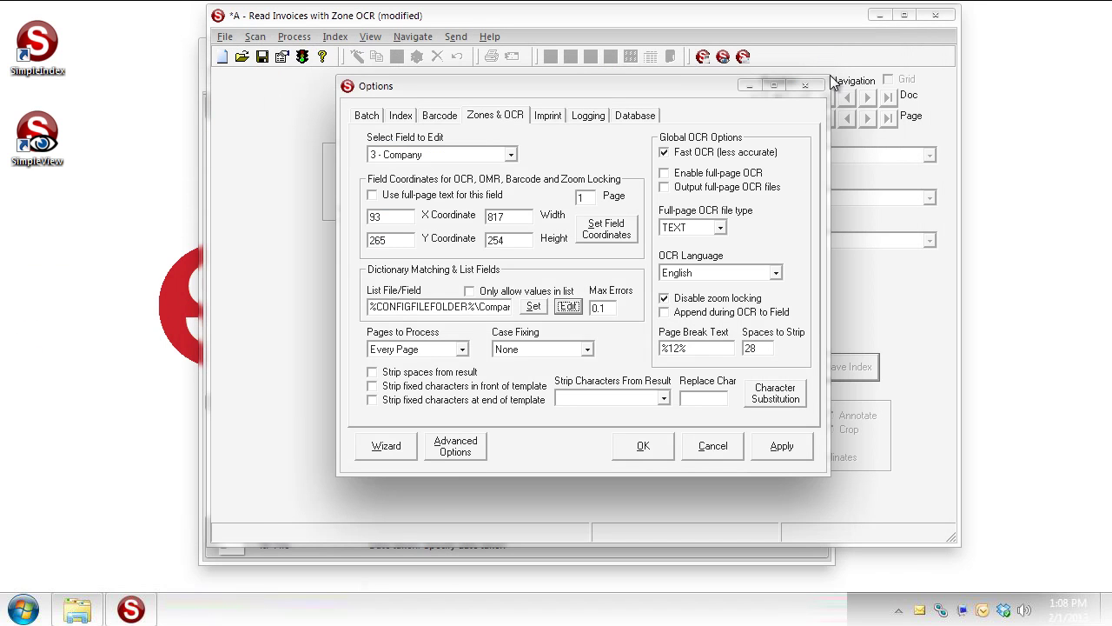
# Close Options and rerun the job, producing destination \8675048\253642 - TTI.TIF.
pyautogui.click(647, 450)
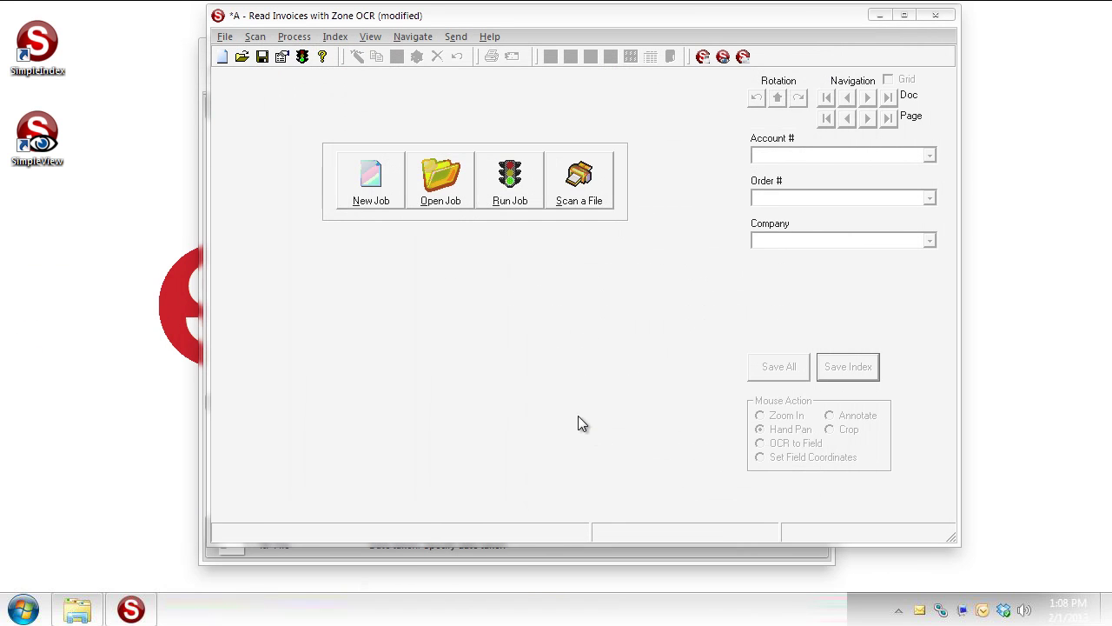
pyautogui.click(520, 205)
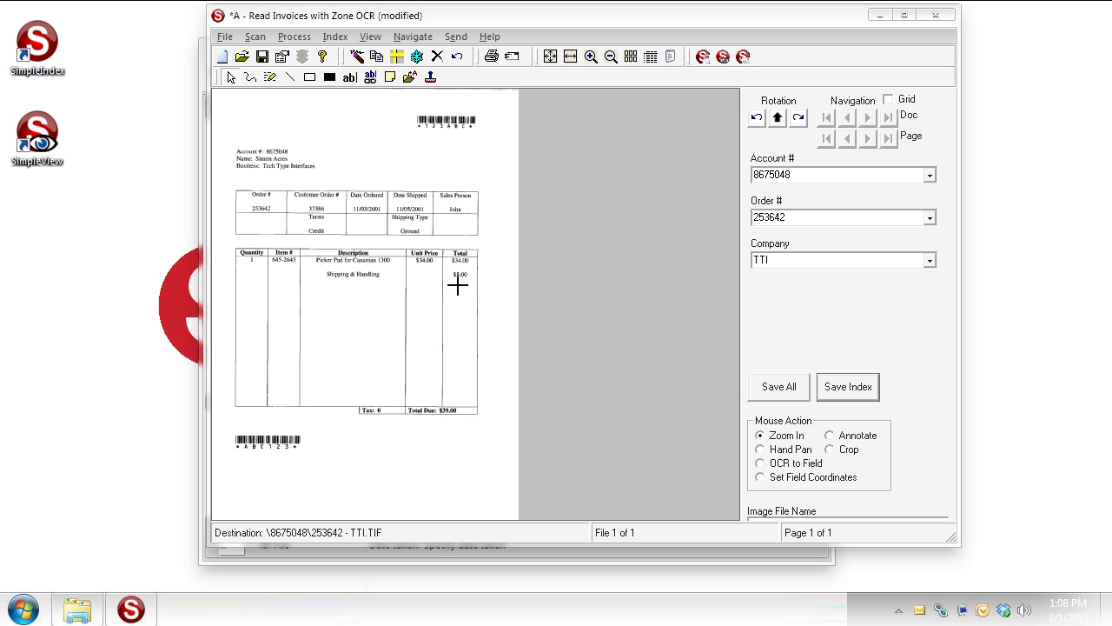
# For the 3 - Company field's OCR zone, strip 'a' from results and use 'e' as the replacement character.
pyautogui.click(280, 59)
pyautogui.click(501, 116)
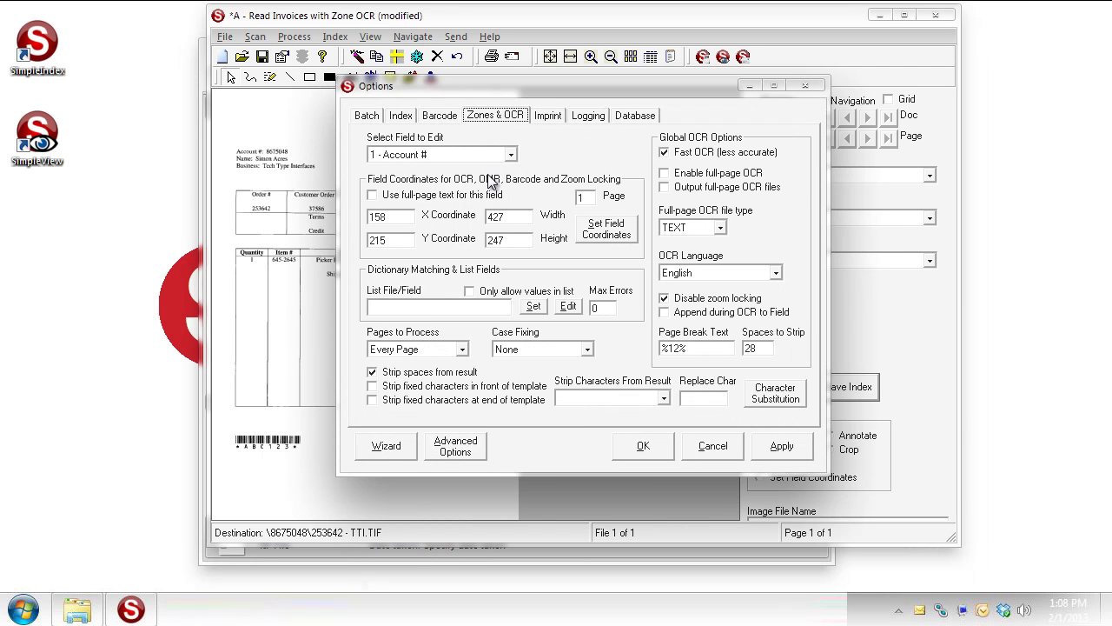
pyautogui.click(511, 154)
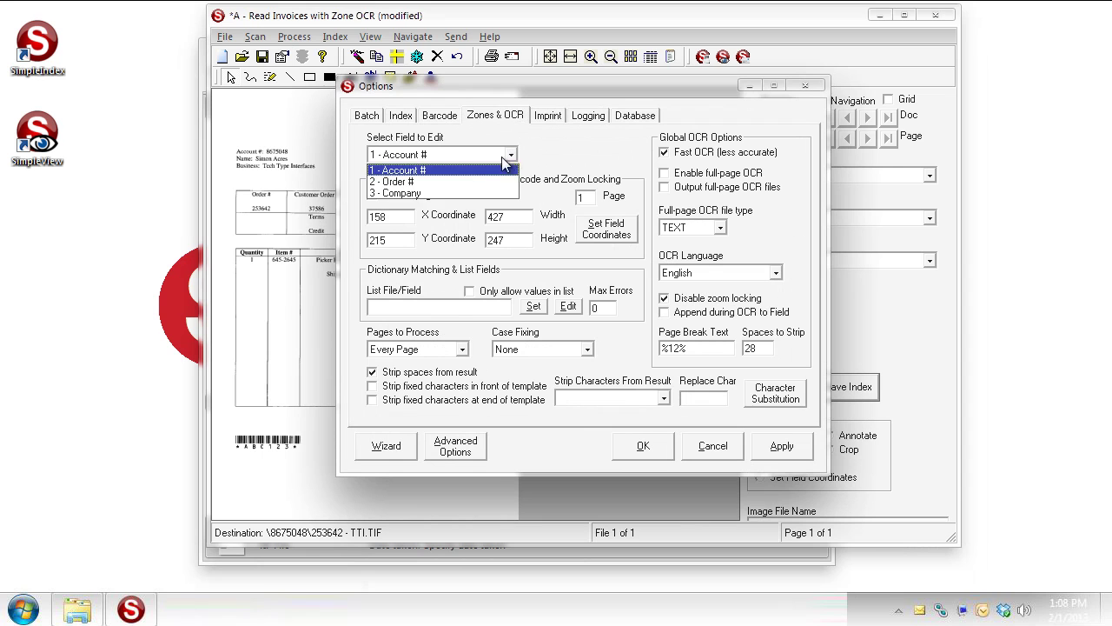
pyautogui.click(431, 192)
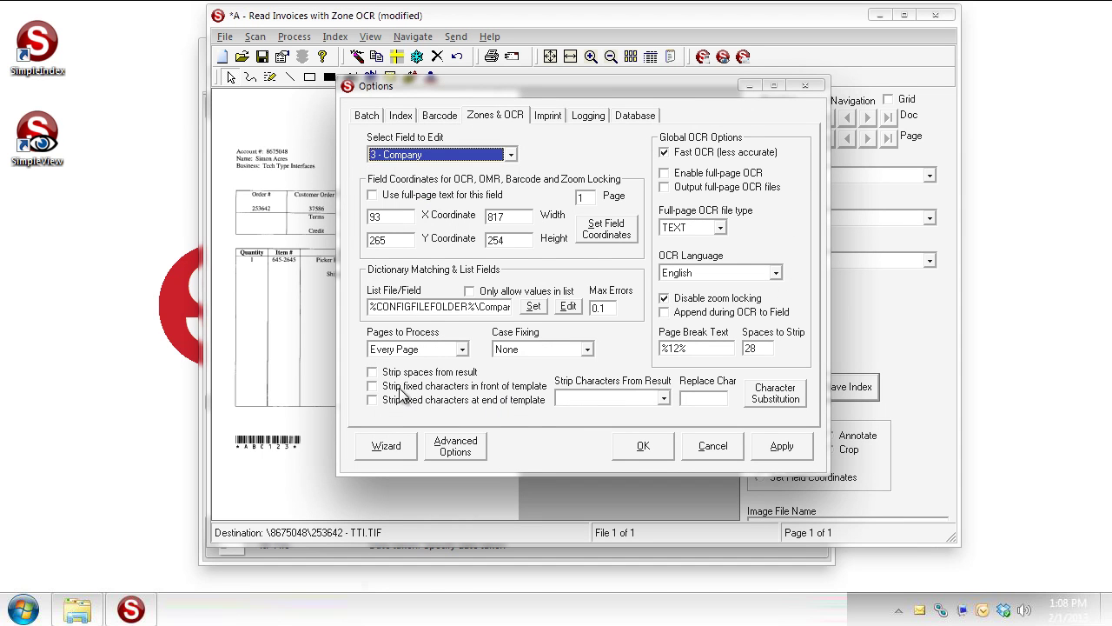
pyautogui.click(647, 404)
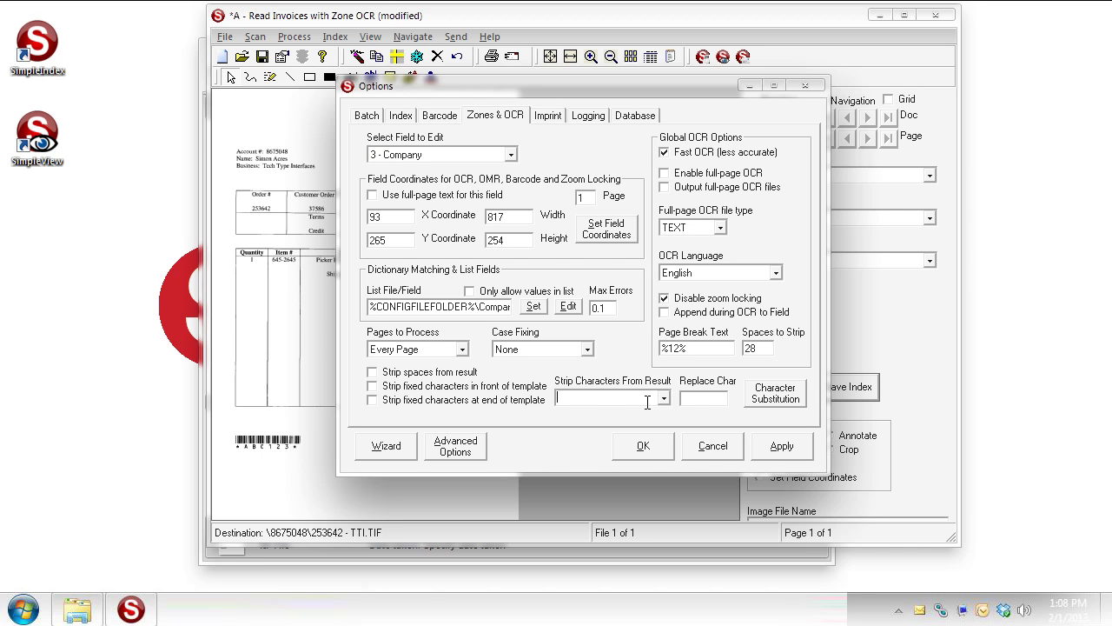
pyautogui.write('a')
pyautogui.write('e')
# Delete the 'a' from Strip Characters From Result and the 'e' from Replace Char.
pyautogui.doubleClick(562, 398)
pyautogui.press('BackSpace')
pyautogui.press('Tab')
pyautogui.press('BackSpace')
# Insert 'Order:' at the start of the Order # field's ###### template.
pyautogui.click(400, 116)
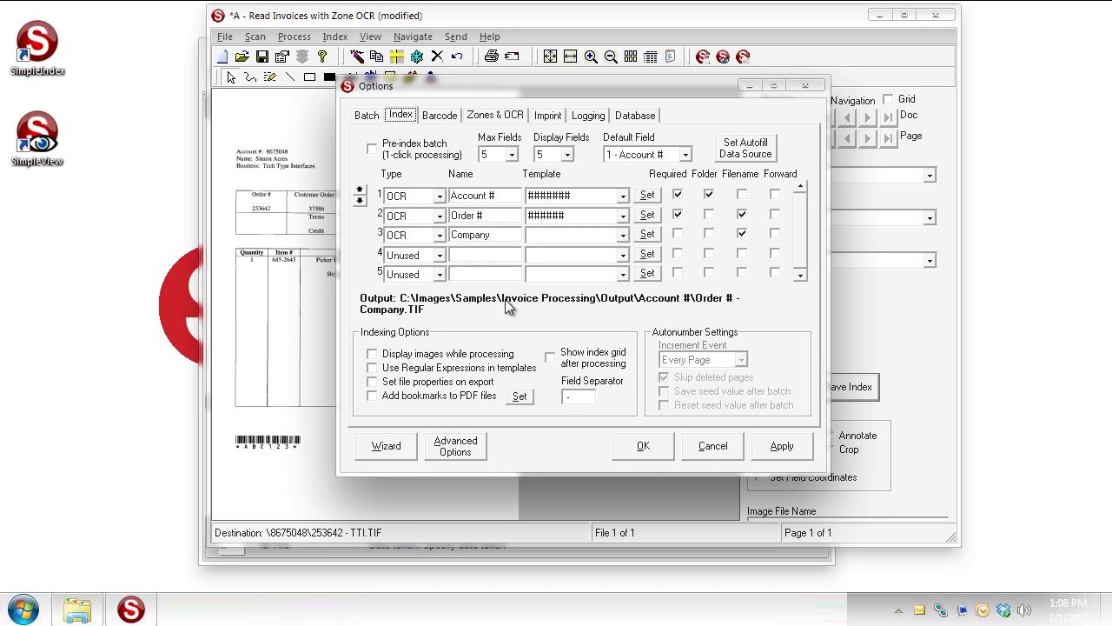
pyautogui.click(533, 217)
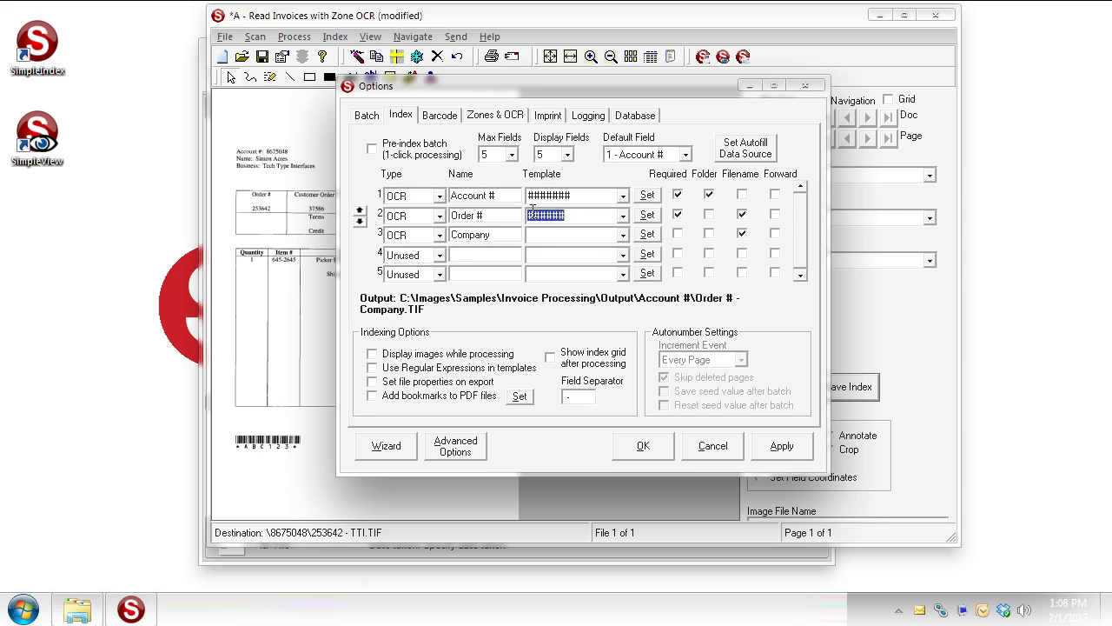
pyautogui.click(533, 210)
pyautogui.write('Order')
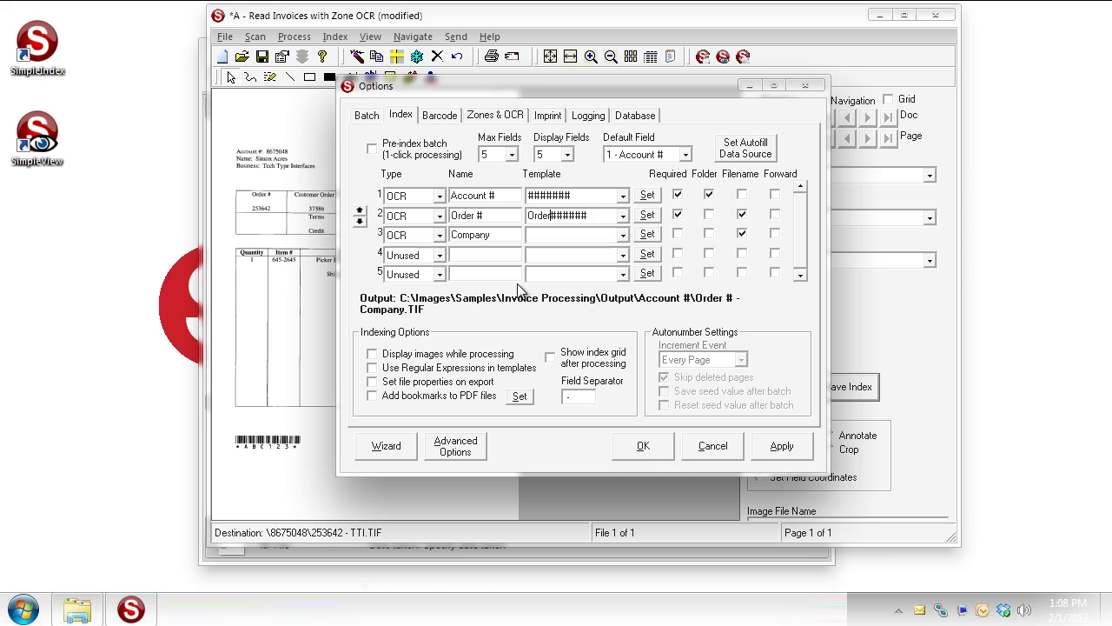
pyautogui.write(':')
# Enable 'Strip fixed characters in front of template' for Company and check the preset strip-character list.
pyautogui.click(495, 115)
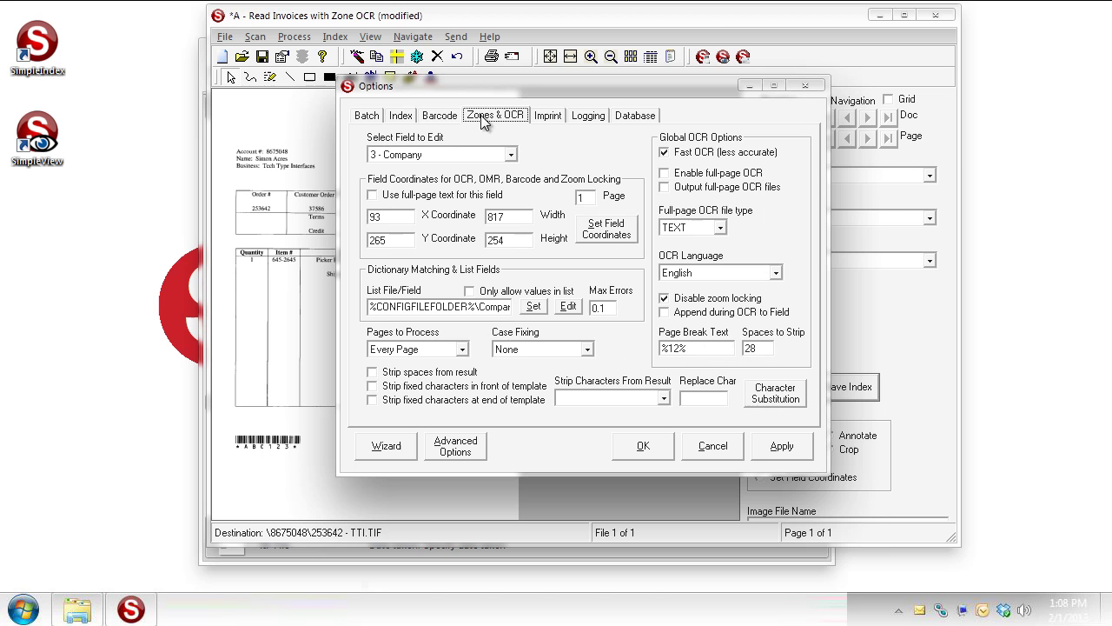
pyautogui.click(374, 388)
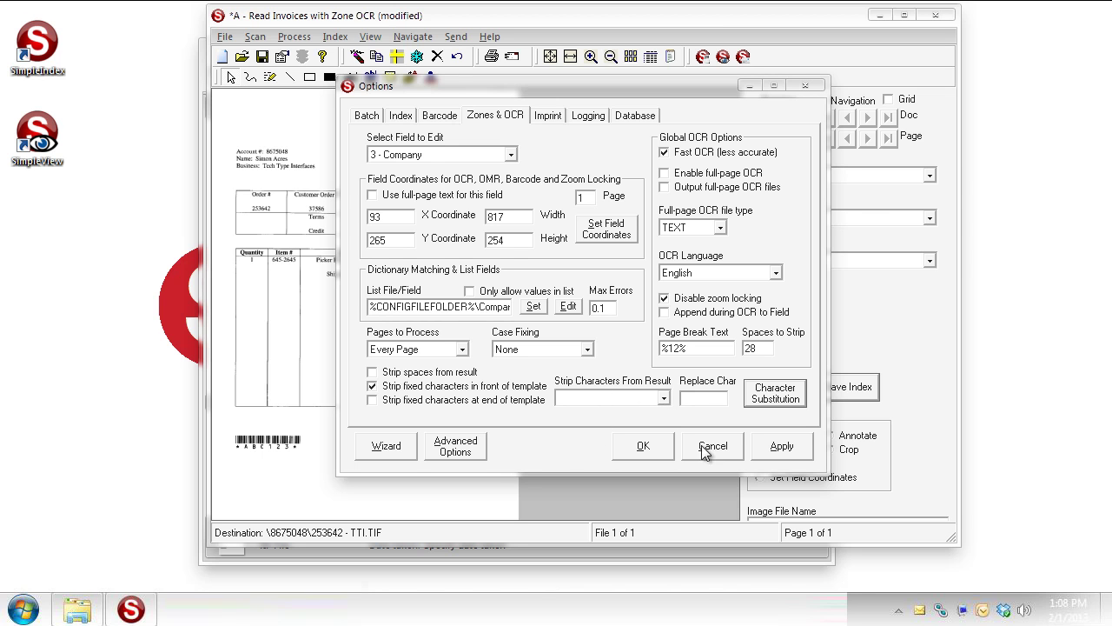
pyautogui.click(663, 399)
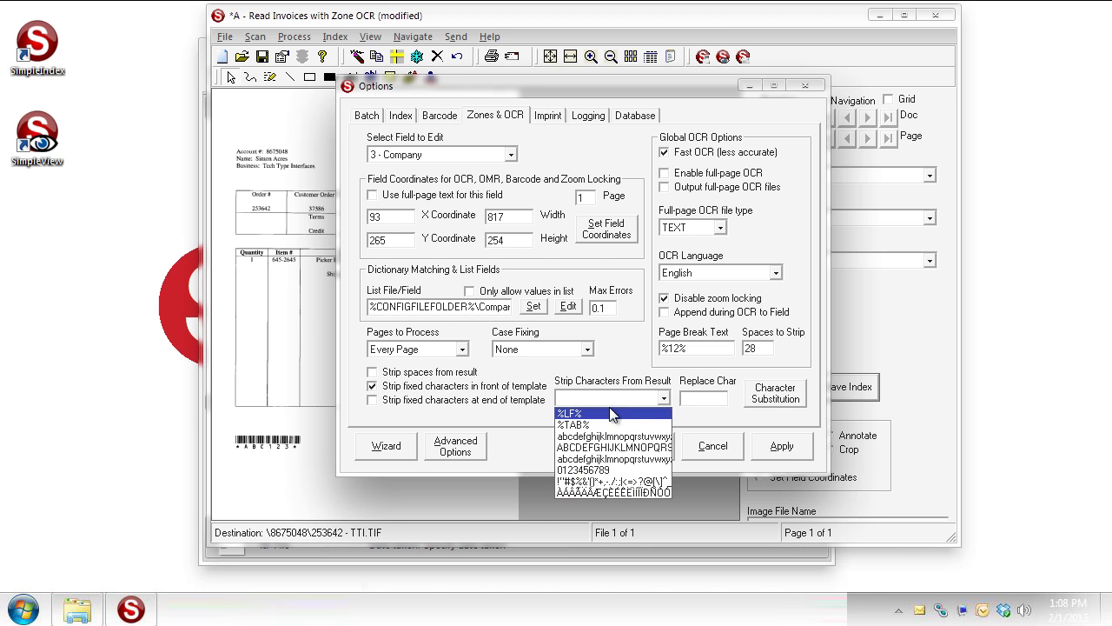
pyautogui.click(699, 419)
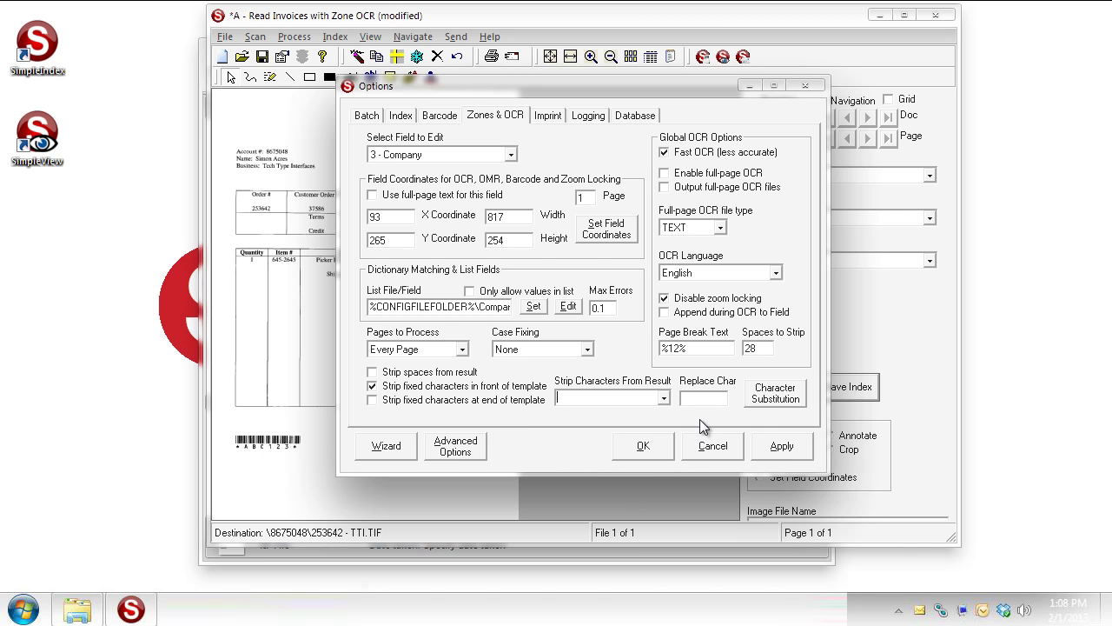
pyautogui.click(770, 404)
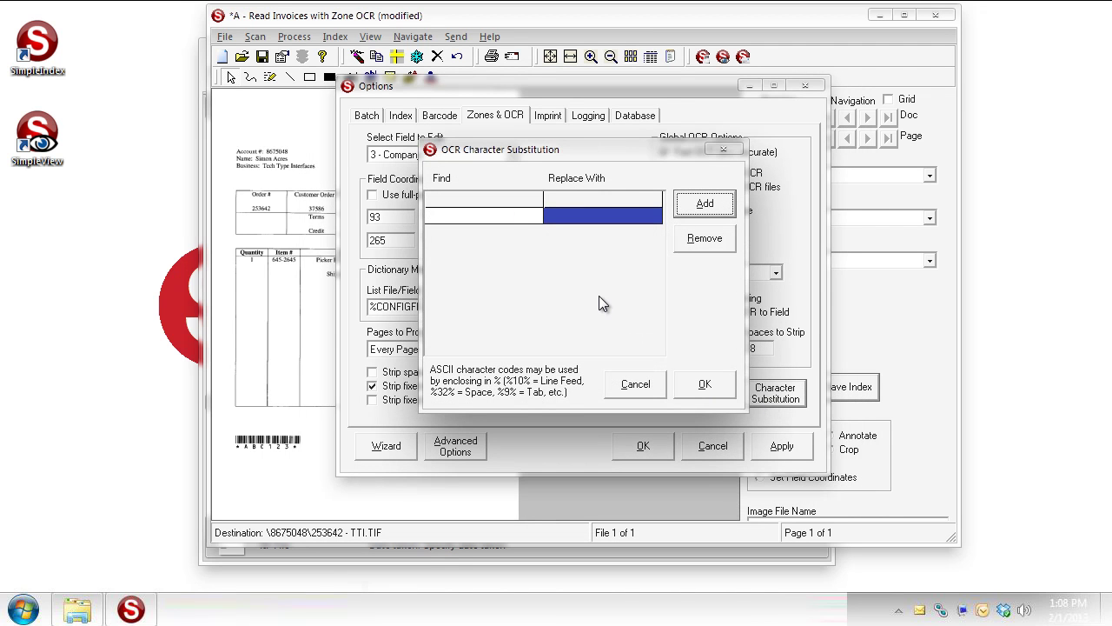
pyautogui.click(505, 216)
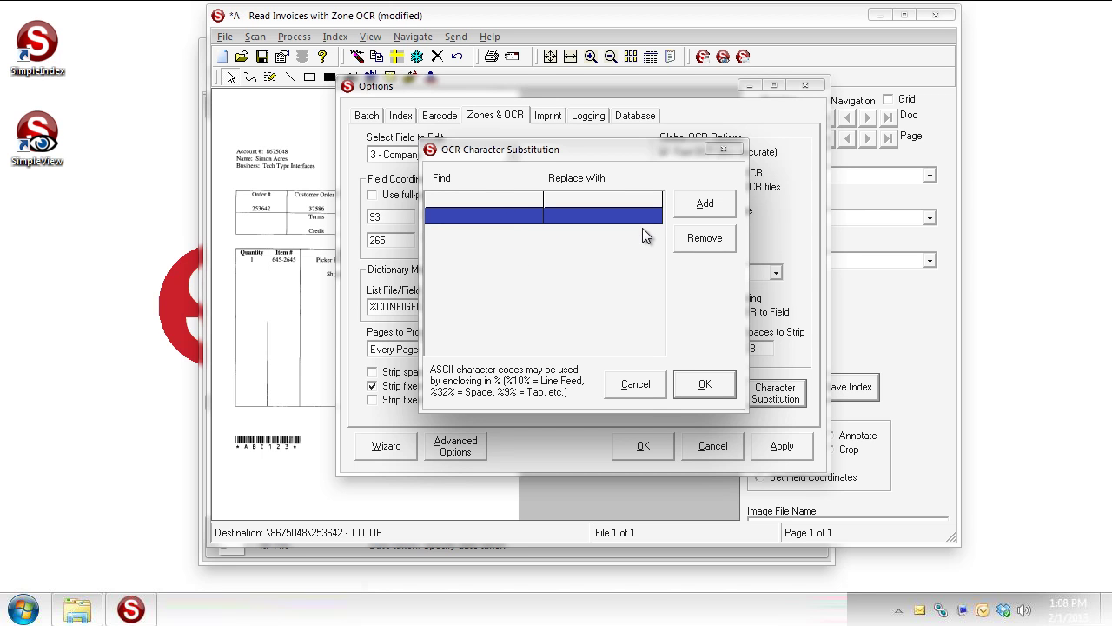
pyautogui.click(689, 207)
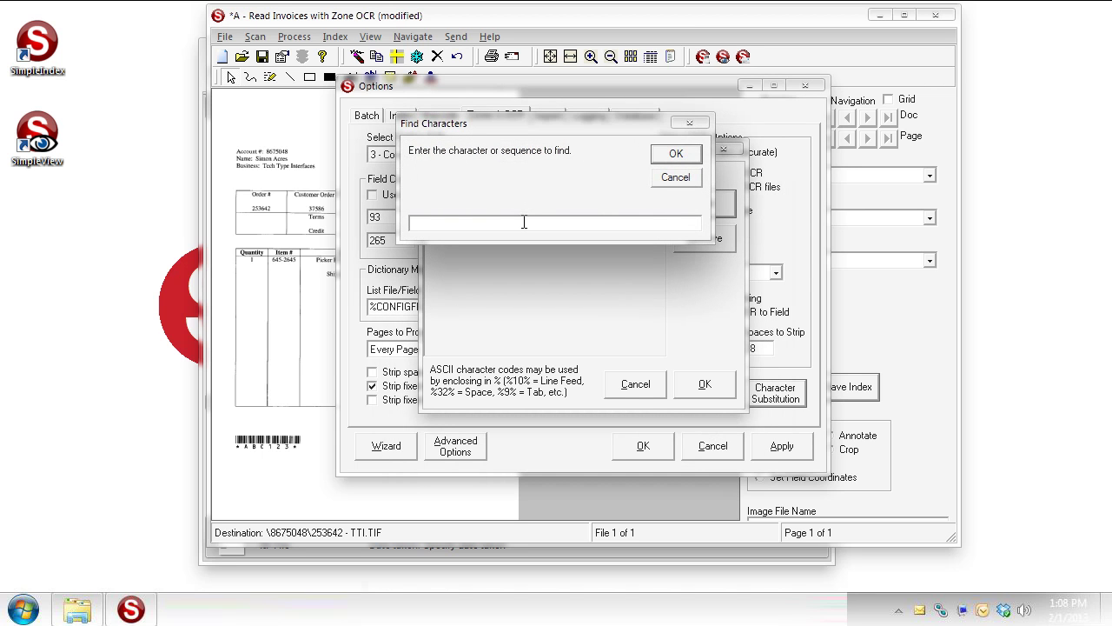
pyautogui.write('lmnop')
pyautogui.click(677, 154)
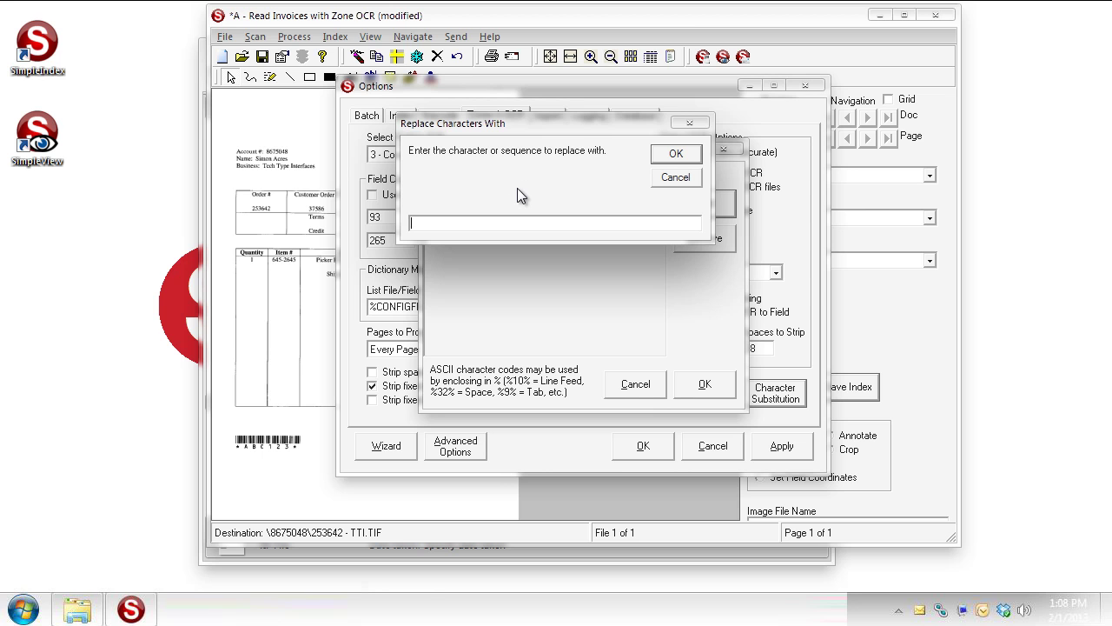
pyautogui.write('qrstuv')
pyautogui.click(676, 154)
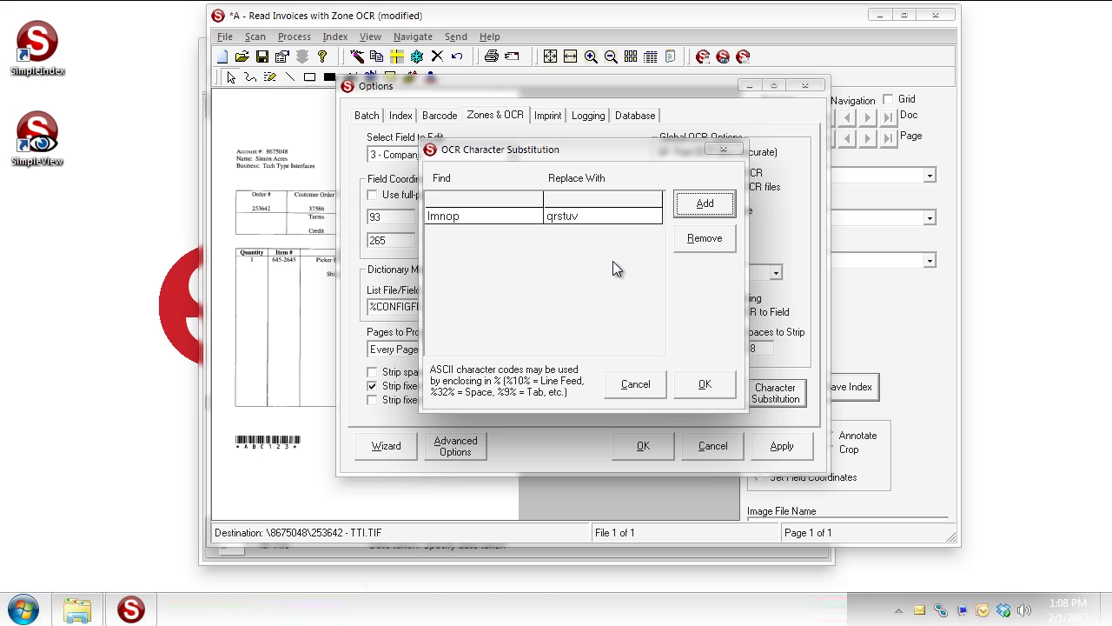
pyautogui.click(585, 219)
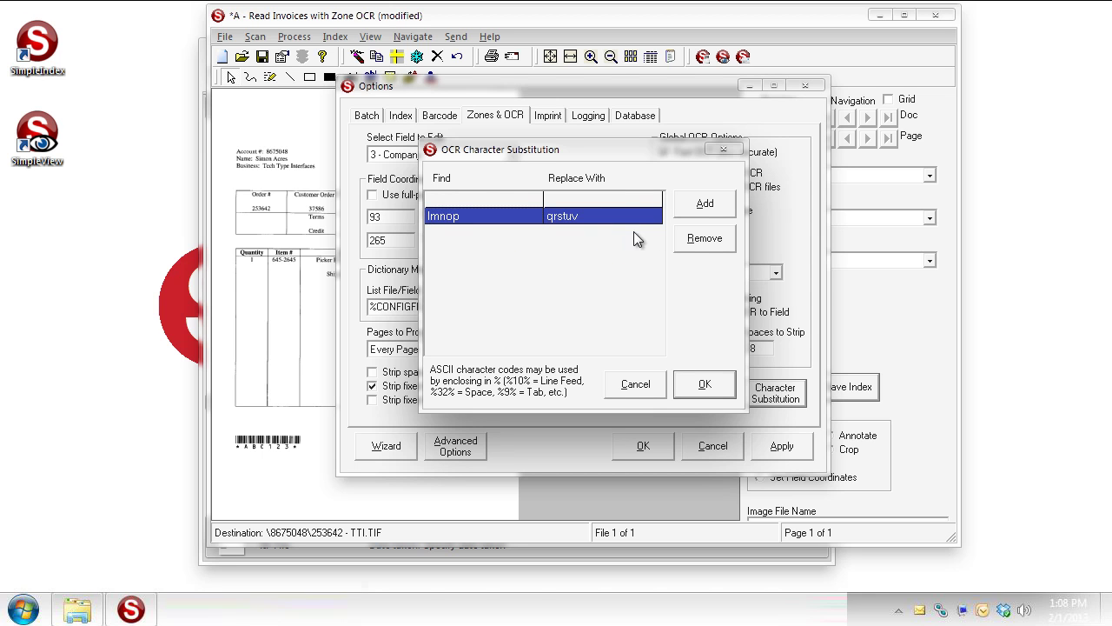
pyautogui.click(700, 240)
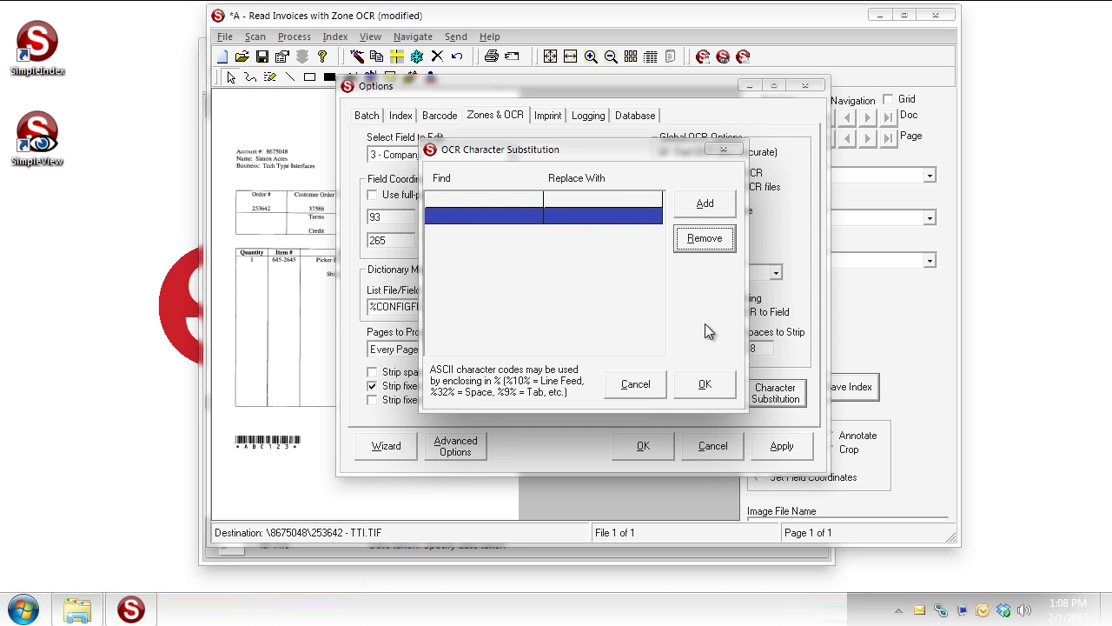
pyautogui.click(729, 382)
# Apply the Order # template and Company strip settings, keeping the Options dialog open.
pyautogui.click(782, 447)
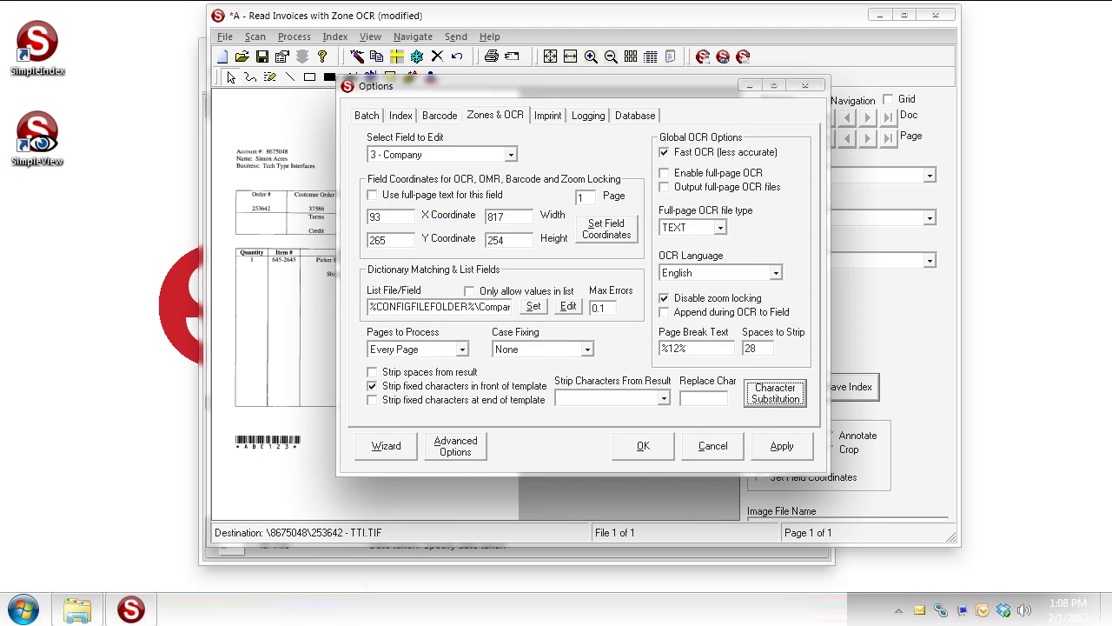